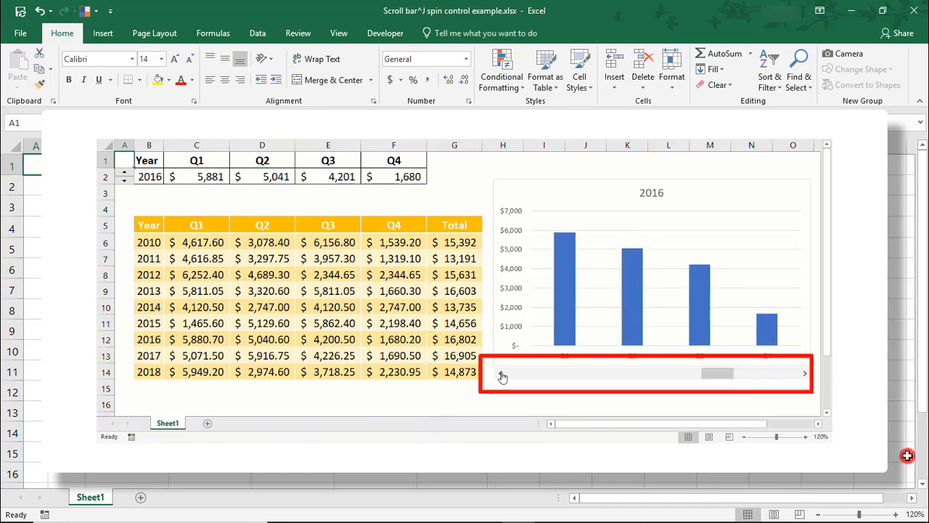
Check in the ribbon customization options that the Developer tab is enabled, and close them without changes.
{"action": "left_click", "coordinate": [381, 34]}
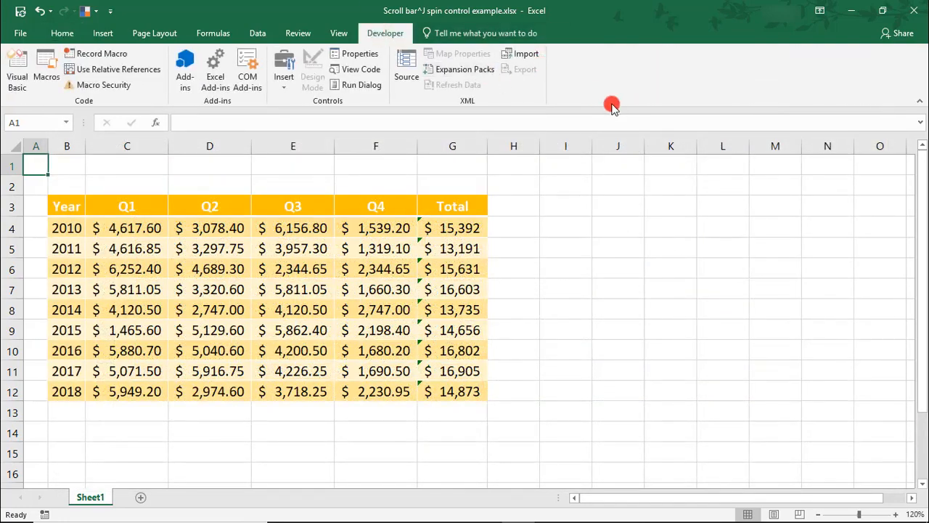
{"action": "right_click", "coordinate": [592, 71]}
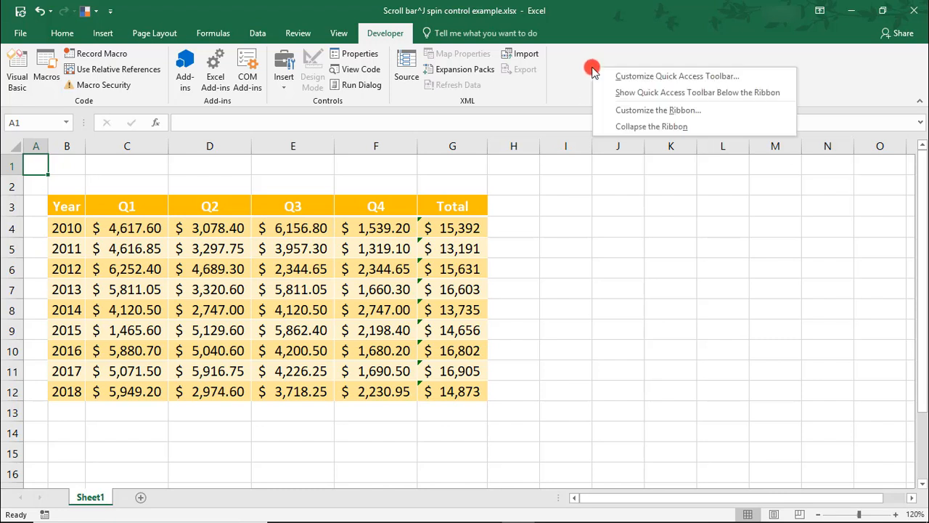
{"action": "left_click", "coordinate": [614, 111]}
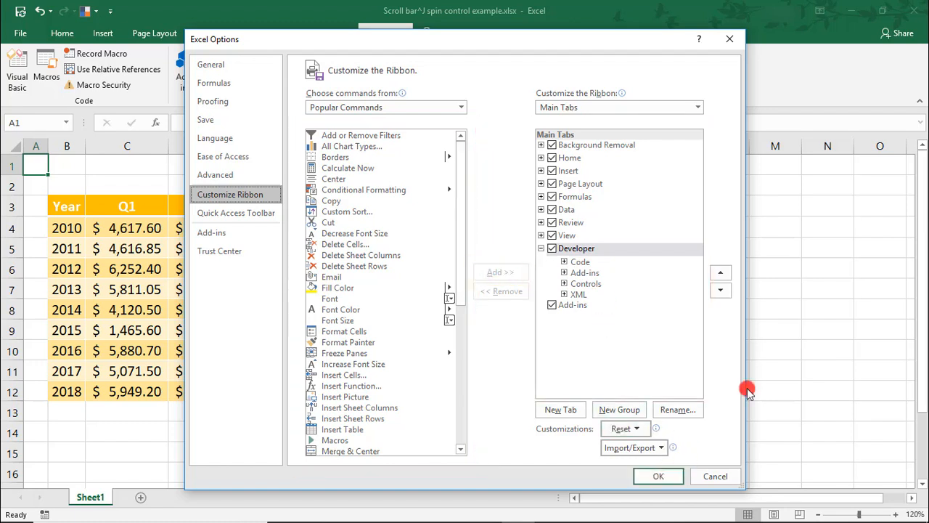
{"action": "left_click", "coordinate": [729, 39]}
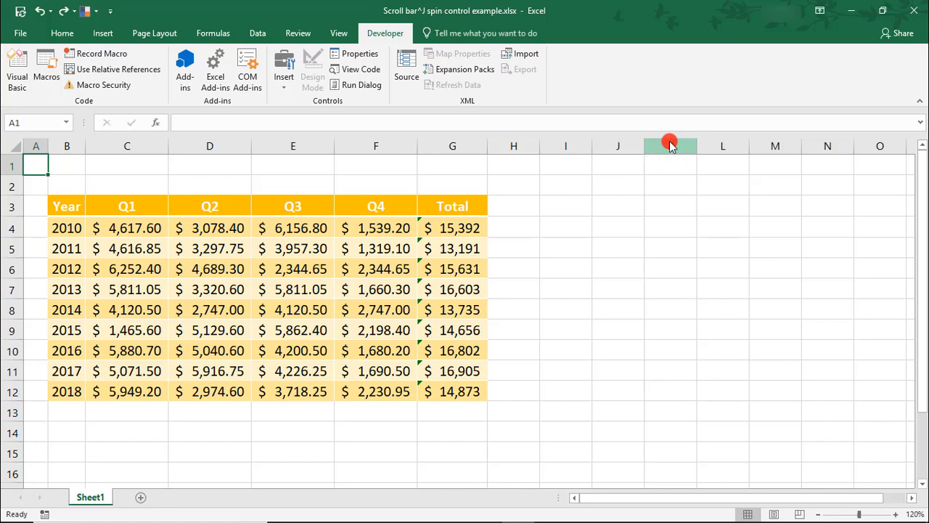
Move the yearly sales table down two rows to start at B5, and enter the headers Year, Q1, Q2, Q3 and Q4 in B1:F1.
{"action": "left_click_drag", "start_coordinate": [73, 210], "coordinate": [446, 430]}
{"action": "left_click", "coordinate": [59, 164]}
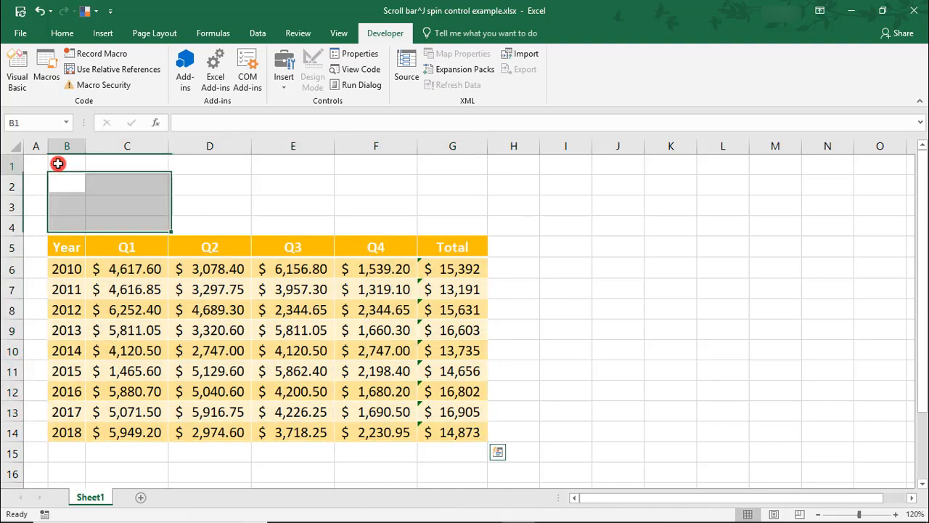
{"action": "type", "text": "Y"}
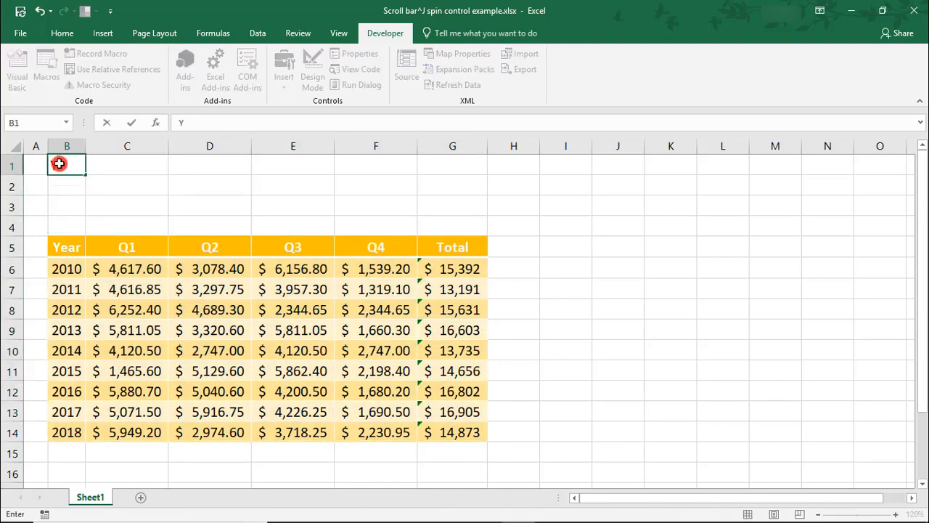
{"action": "type", "text": "ear"}
{"action": "key", "text": "Tab"}
{"action": "type", "text": "Q1"}
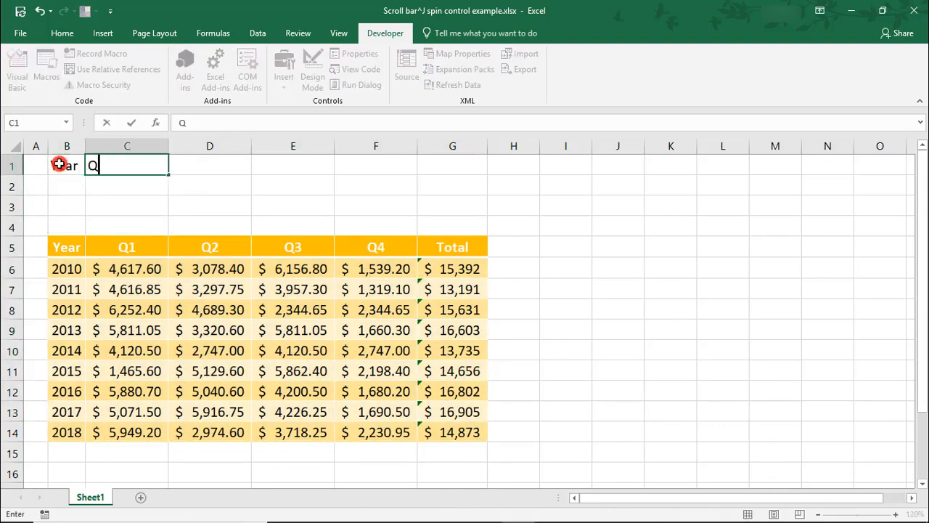
{"action": "key", "text": "Tab"}
{"action": "type", "text": "Q2"}
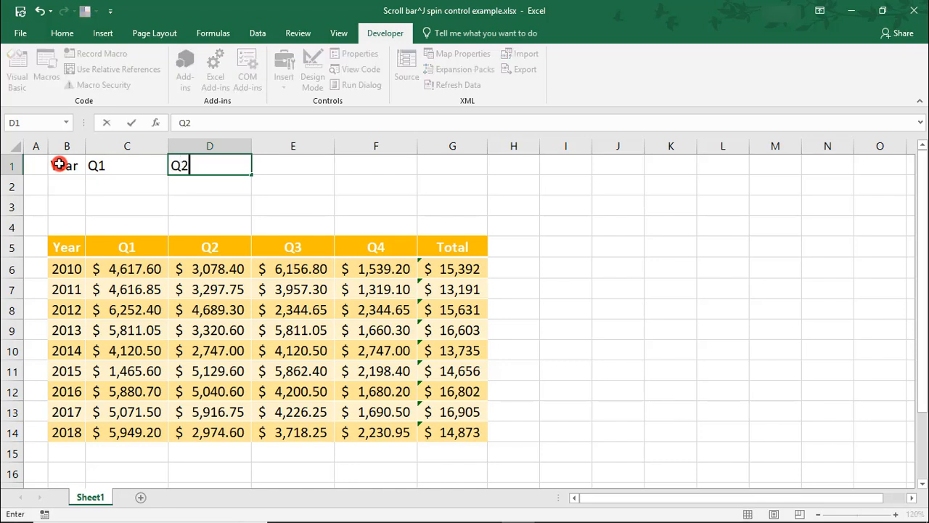
{"action": "key", "text": "Tab"}
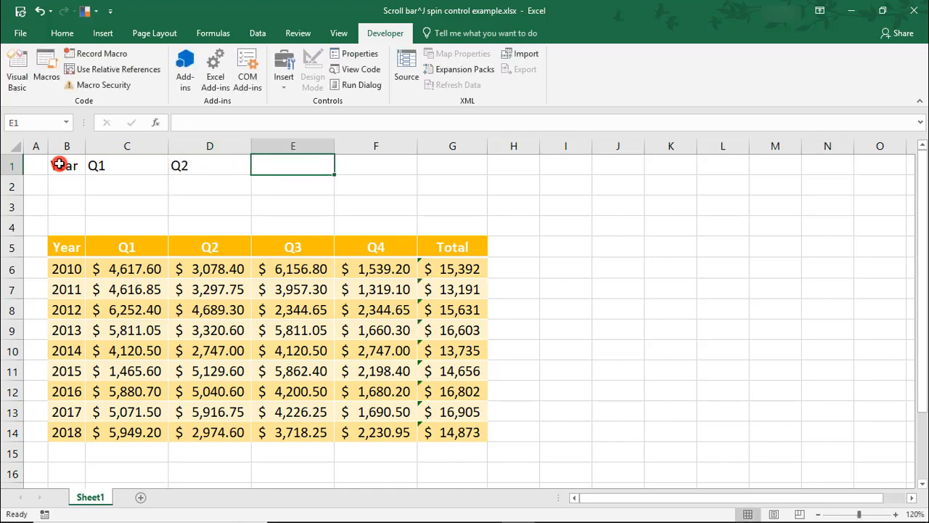
{"action": "type", "text": "Q3"}
{"action": "key", "text": "Tab"}
{"action": "type", "text": "Q4"}
{"action": "key", "text": "Return"}
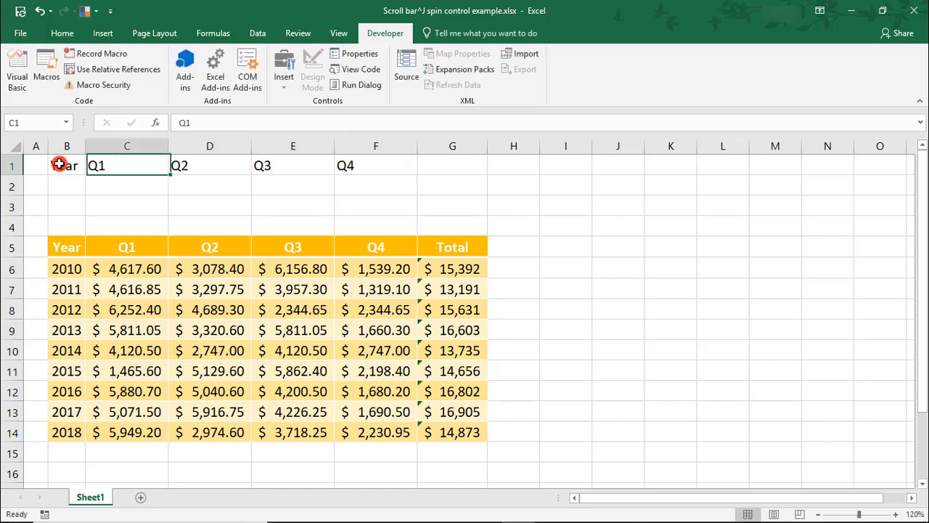
Enter 2010 in B2 and the Q1 lookup formula =VLOOKUP(B2,B5:F14,2,FALSE) in C2.
{"action": "type", "text": "201"}
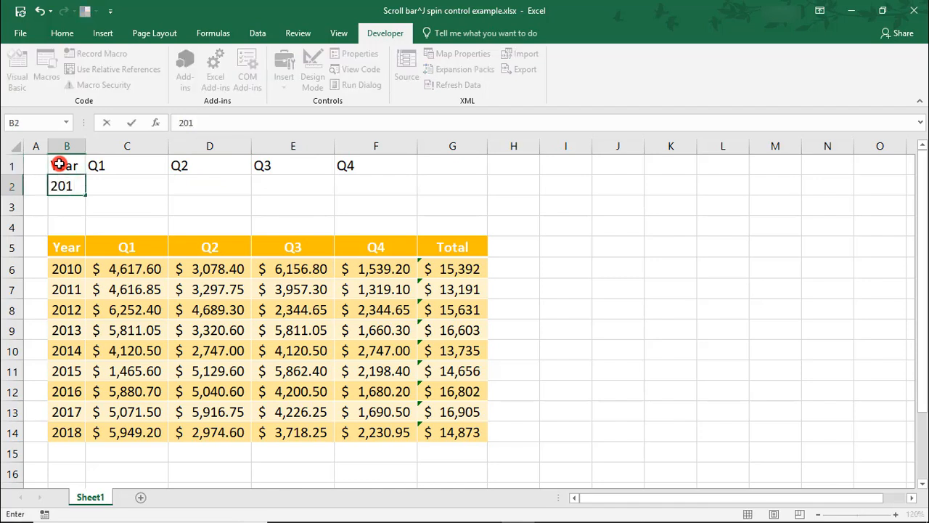
{"action": "type", "text": "0"}
{"action": "key", "text": "Tab"}
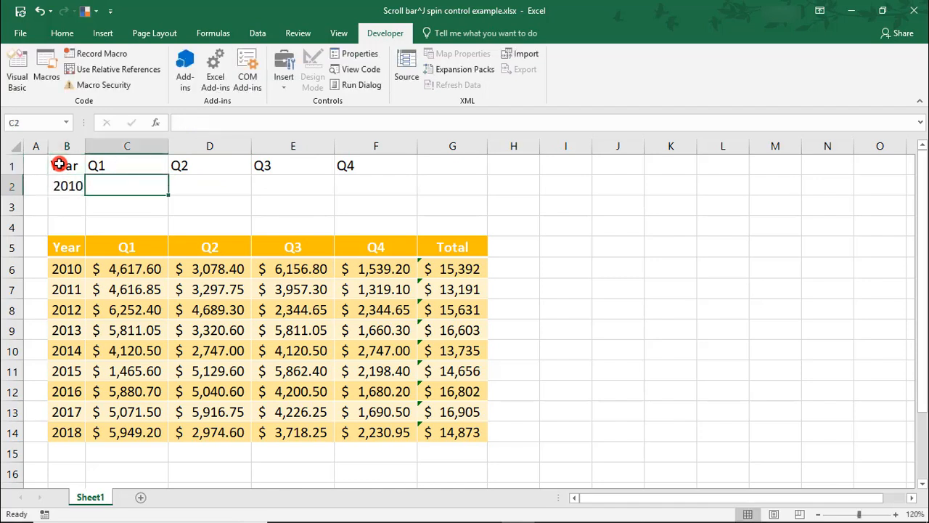
{"action": "type", "text": "=vl"}
{"action": "key", "text": "Tab"}
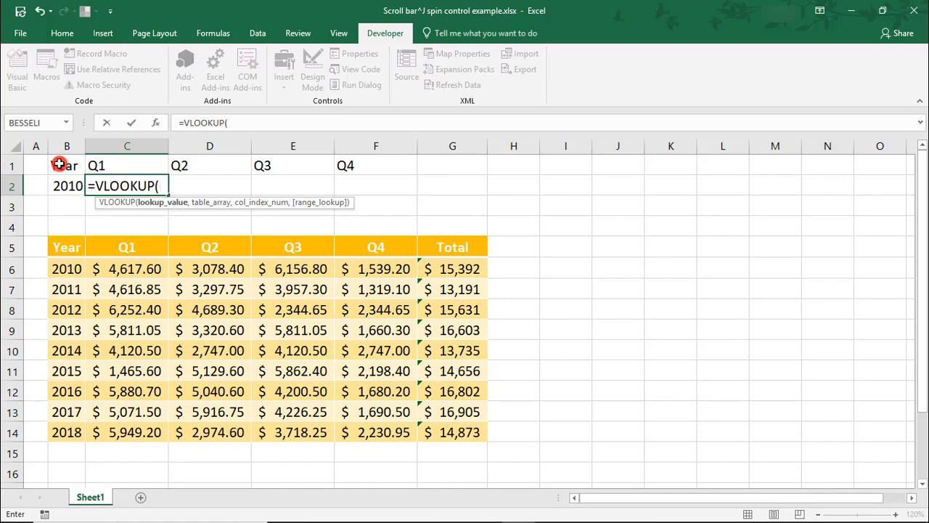
{"action": "left_click", "coordinate": [53, 187]}
{"action": "type", "text": ","}
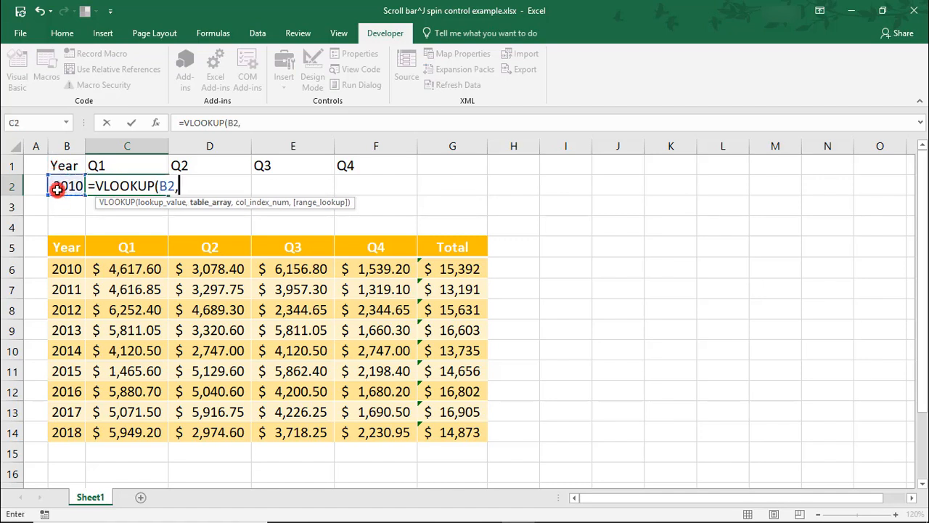
{"action": "left_click_drag", "start_coordinate": [66, 247], "coordinate": [382, 428]}
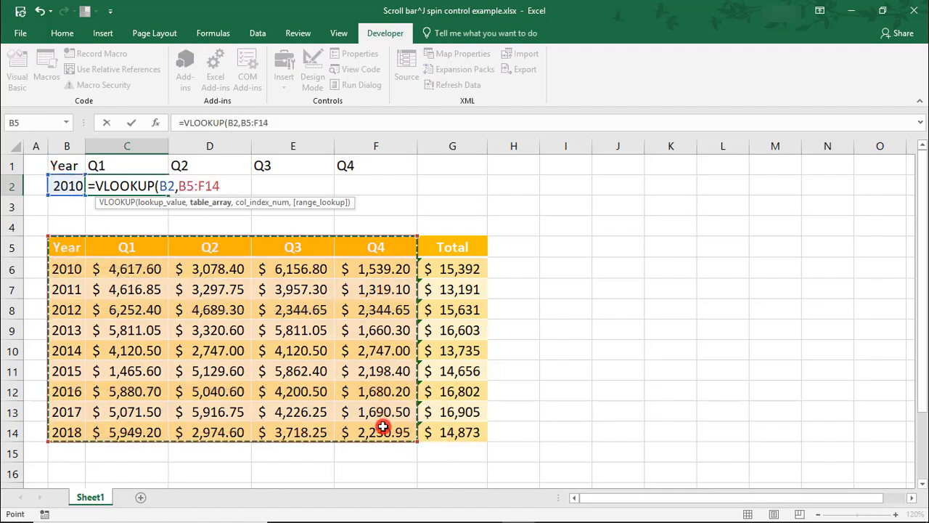
{"action": "type", "text": ",2,false"}
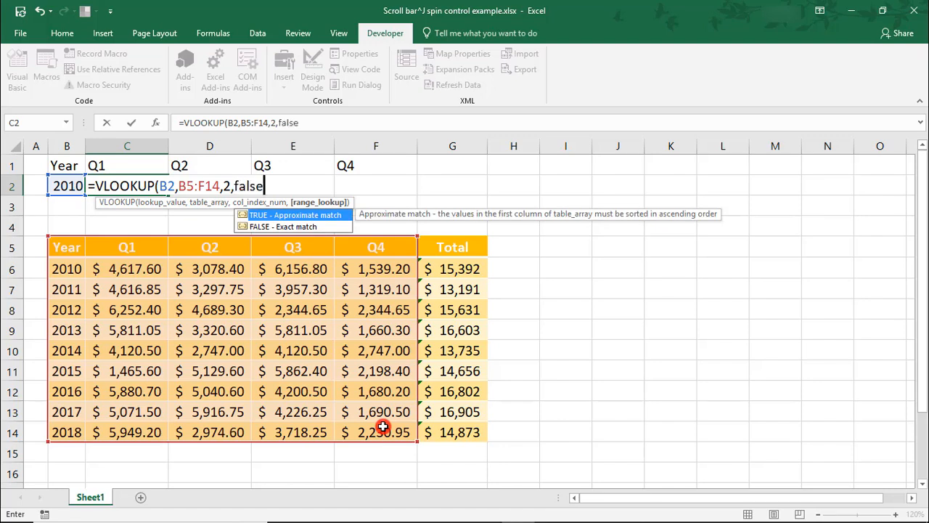
{"action": "key", "text": "Return"}
Enter a VLOOKUP formula in D2 for the Q2 value, with B2 as lookup value and B5:F14 as table array.
{"action": "key", "text": "Up"}
{"action": "key", "text": "Right"}
{"action": "type", "text": "=vl"}
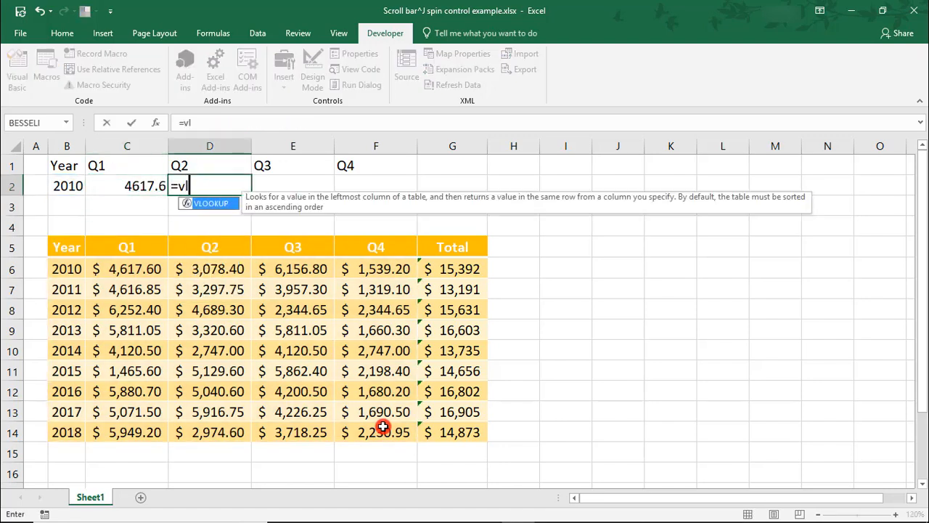
{"action": "key", "text": "Tab"}
{"action": "type", "text": "b2,"}
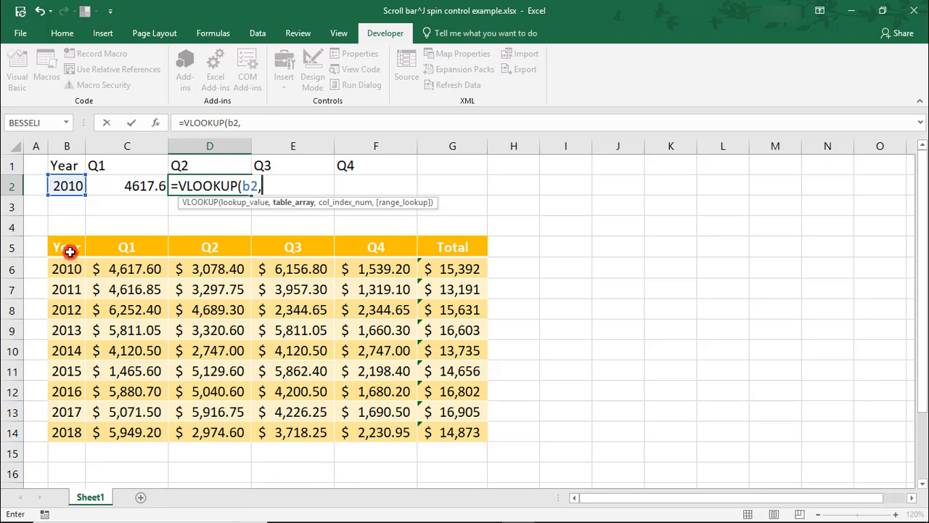
{"action": "left_click_drag", "start_coordinate": [68, 250], "coordinate": [370, 436]}
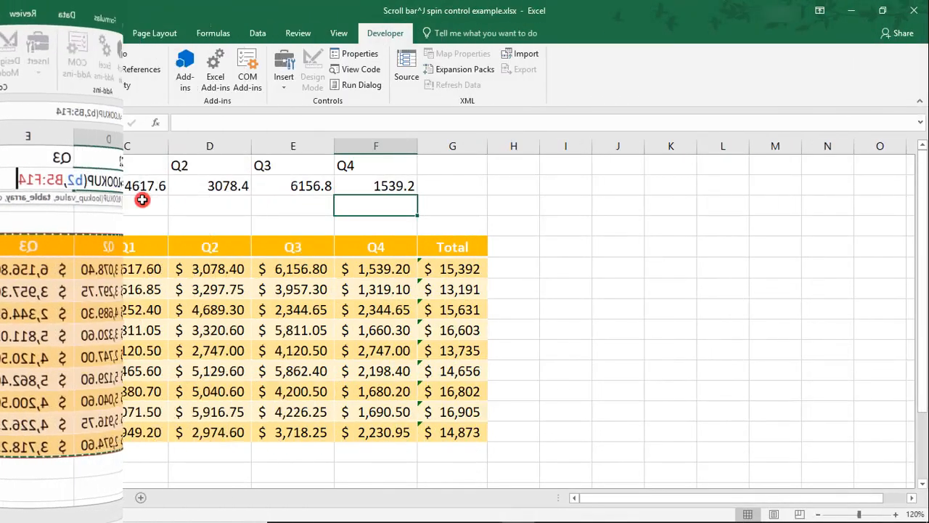
Format the quarterly lookup results in C2:F2 as dollar amounts without decimal places.
{"action": "left_click_drag", "start_coordinate": [138, 187], "coordinate": [374, 187]}
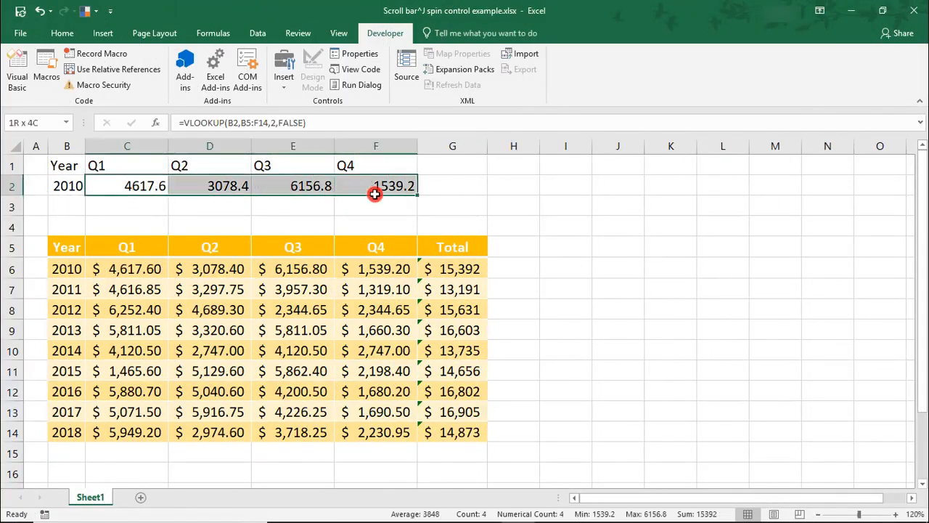
{"action": "left_click", "coordinate": [62, 33]}
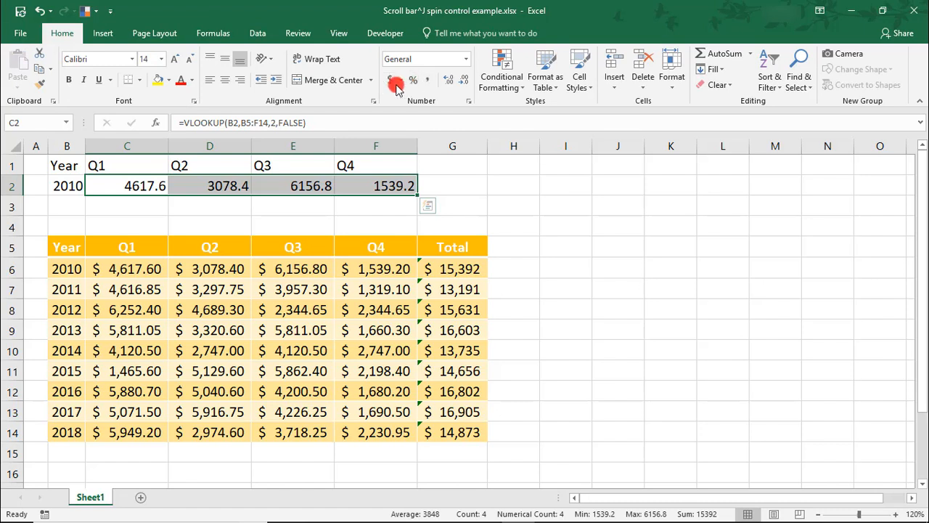
{"action": "left_click", "coordinate": [389, 80]}
{"action": "left_click", "coordinate": [452, 80]}
{"action": "left_click", "coordinate": [453, 80]}
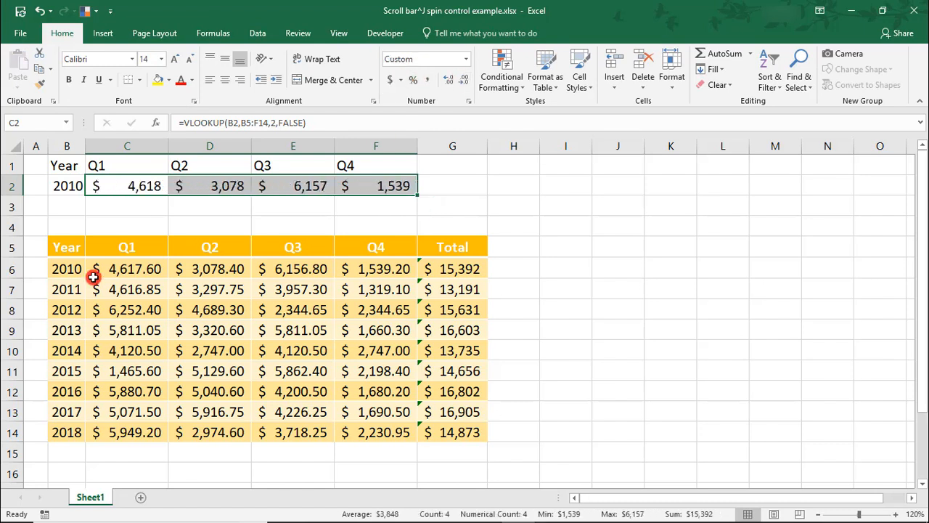
Make the headers Year to Q4 in B1:F1 bold.
{"action": "left_click", "coordinate": [64, 168]}
{"action": "left_click_drag", "start_coordinate": [64, 168], "coordinate": [346, 165]}
{"action": "key", "text": "ctrl+b"}
{"action": "left_click", "coordinate": [33, 163]}
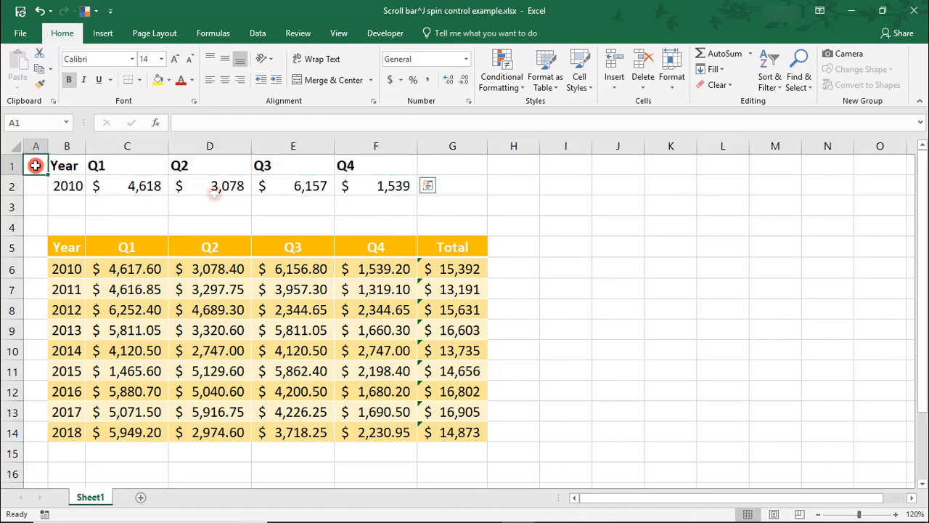
Insert a clustered column chart from C1:F2 and place it beside the data table, over columns H to O.
{"action": "left_click", "coordinate": [138, 169]}
{"action": "left_click_drag", "start_coordinate": [141, 176], "coordinate": [369, 181]}
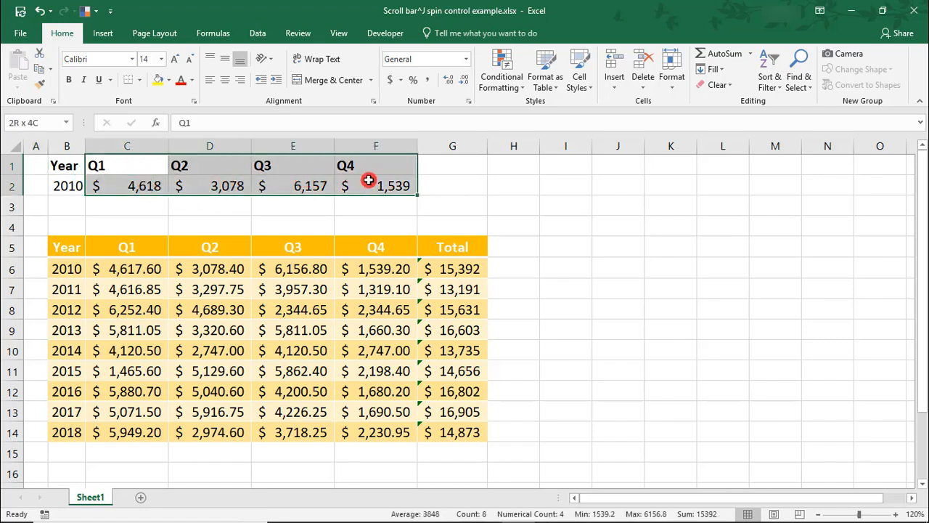
{"action": "left_click", "coordinate": [102, 33]}
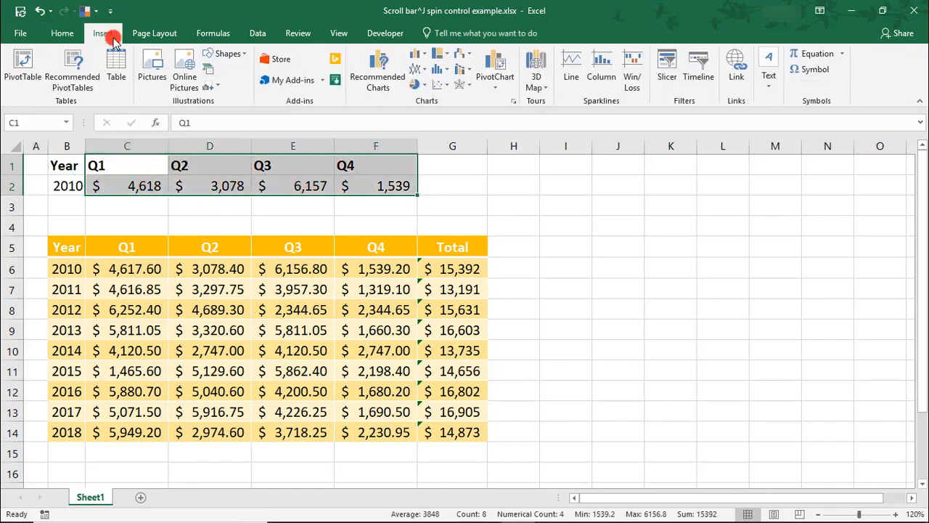
{"action": "left_click", "coordinate": [377, 81]}
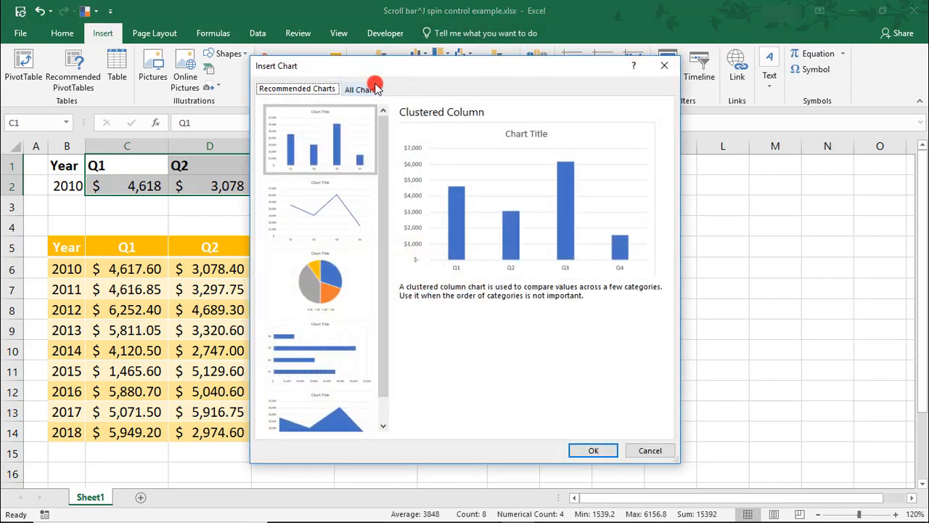
{"action": "left_click", "coordinate": [591, 450]}
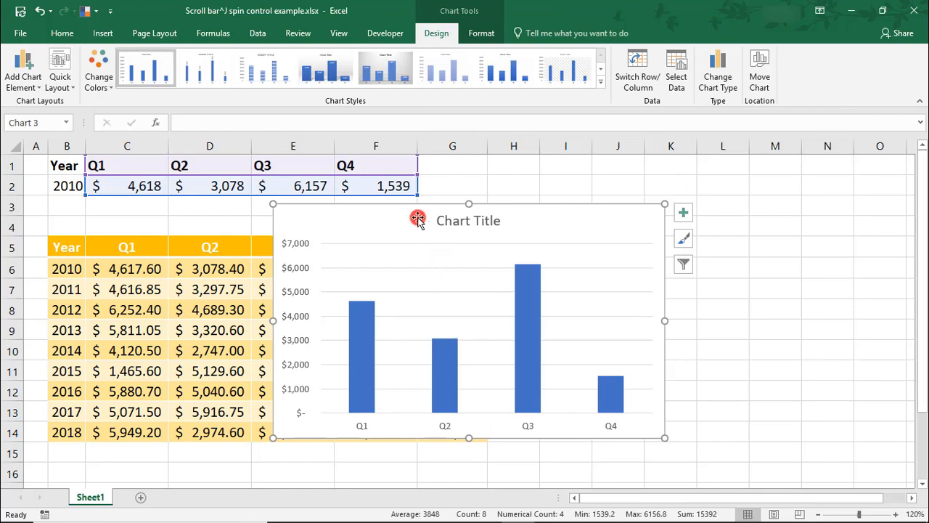
{"action": "left_click_drag", "start_coordinate": [417, 220], "coordinate": [628, 190]}
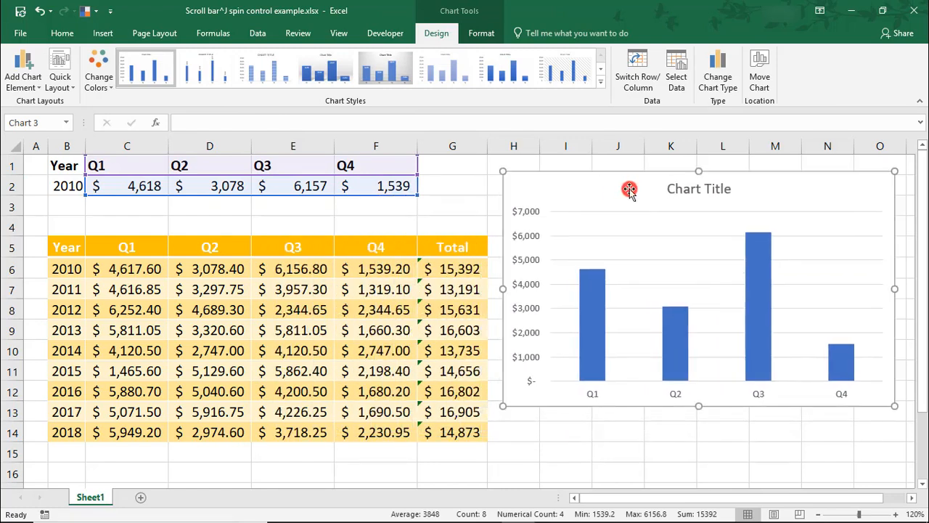
Link the chart title to the year cell with =Sheet1!$B$2.
{"action": "left_click", "coordinate": [693, 200]}
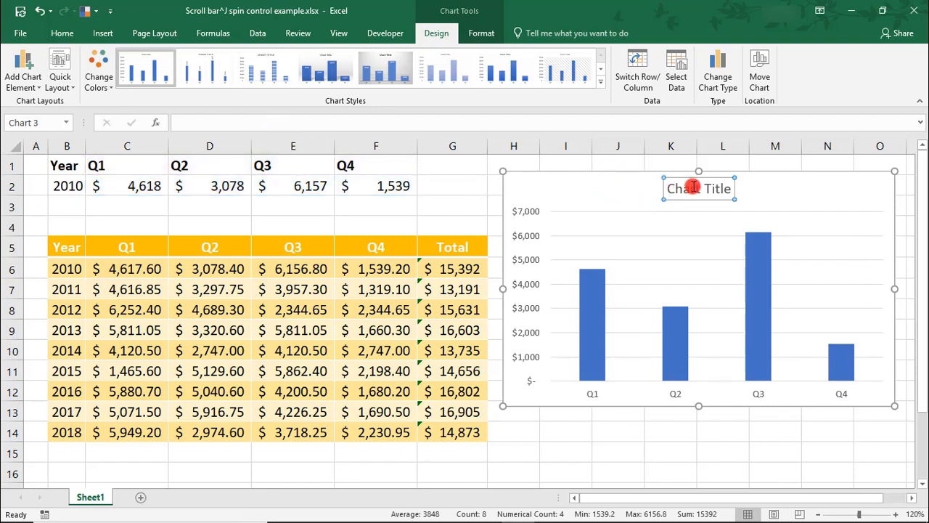
{"action": "left_click", "coordinate": [194, 121]}
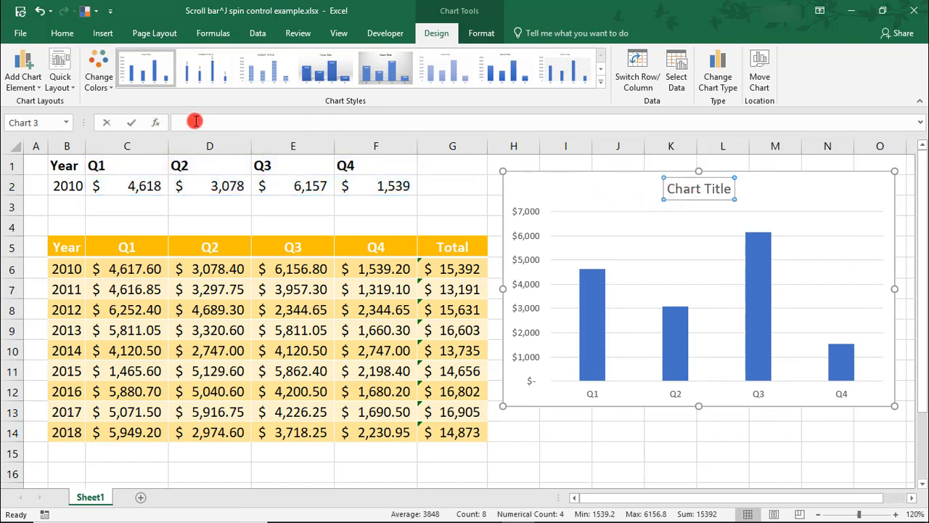
{"action": "type", "text": "="}
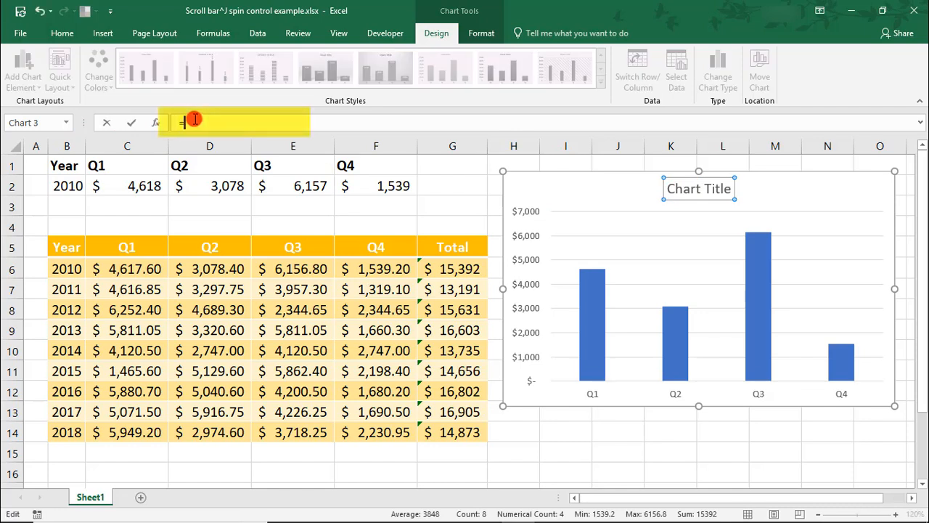
{"action": "left_click", "coordinate": [62, 186]}
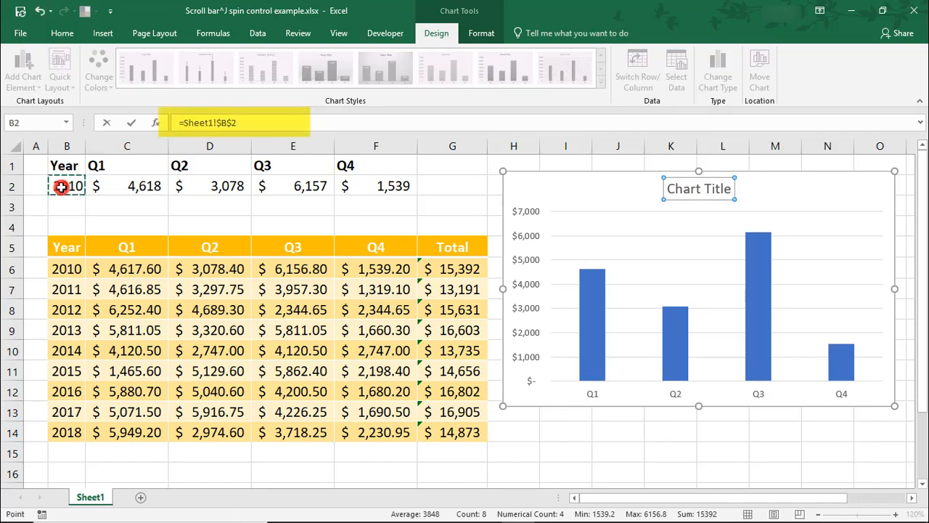
{"action": "key", "text": "Return"}
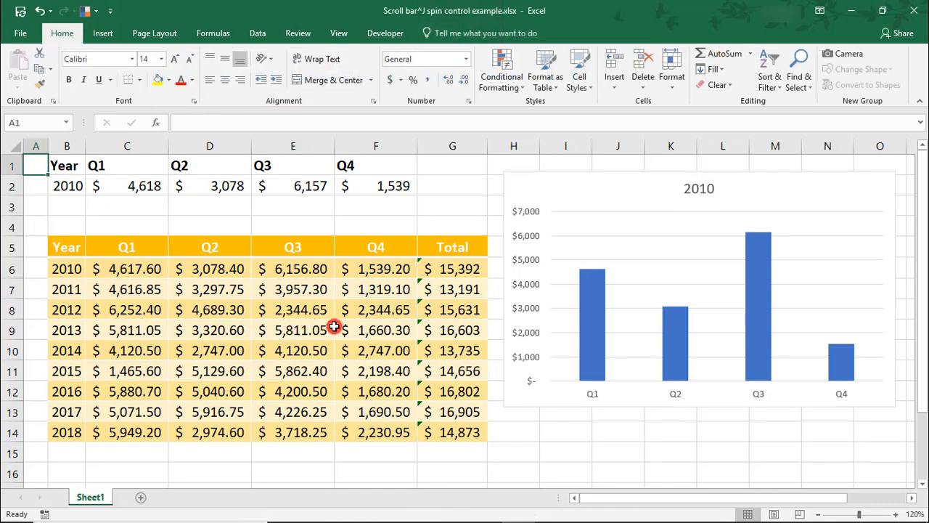
Insert a spin button form control over cell A1, next to the Year header.
{"action": "left_click", "coordinate": [379, 37]}
{"action": "left_click", "coordinate": [290, 85]}
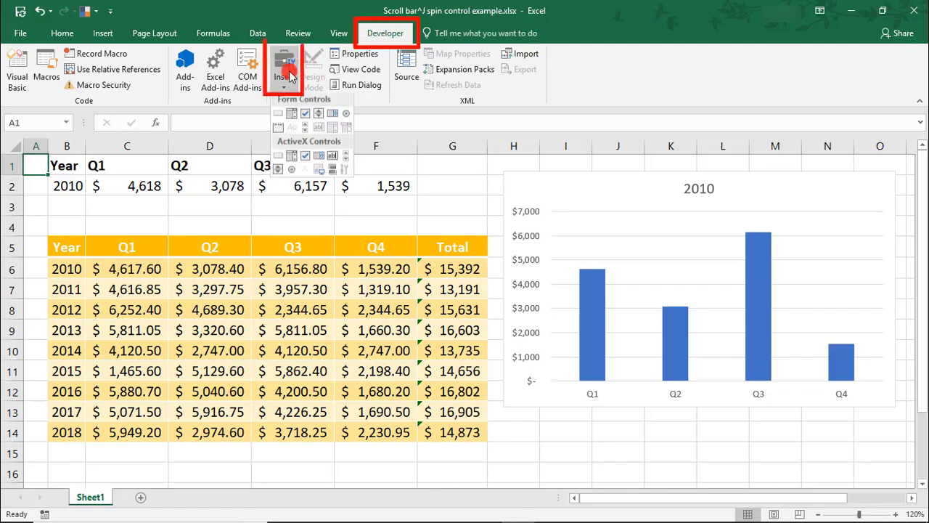
{"action": "left_click", "coordinate": [296, 119]}
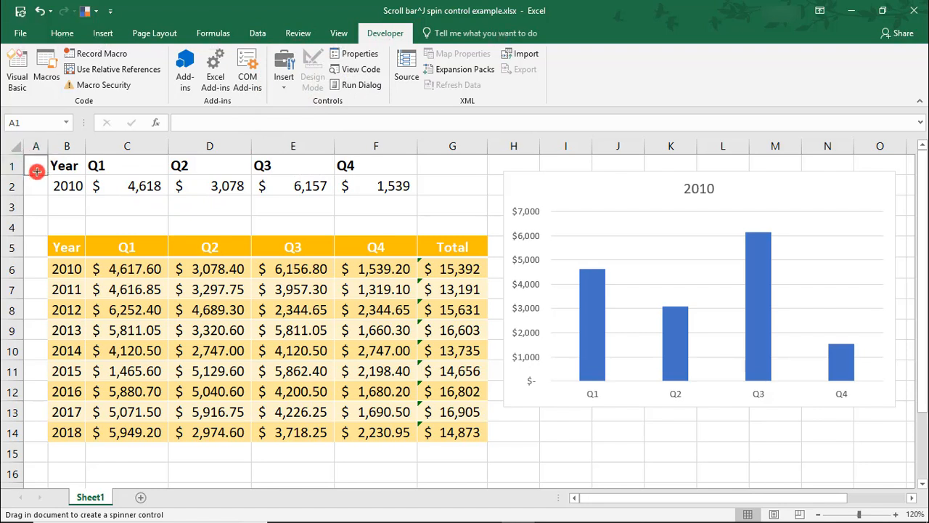
{"action": "left_click_drag", "start_coordinate": [26, 156], "coordinate": [47, 175]}
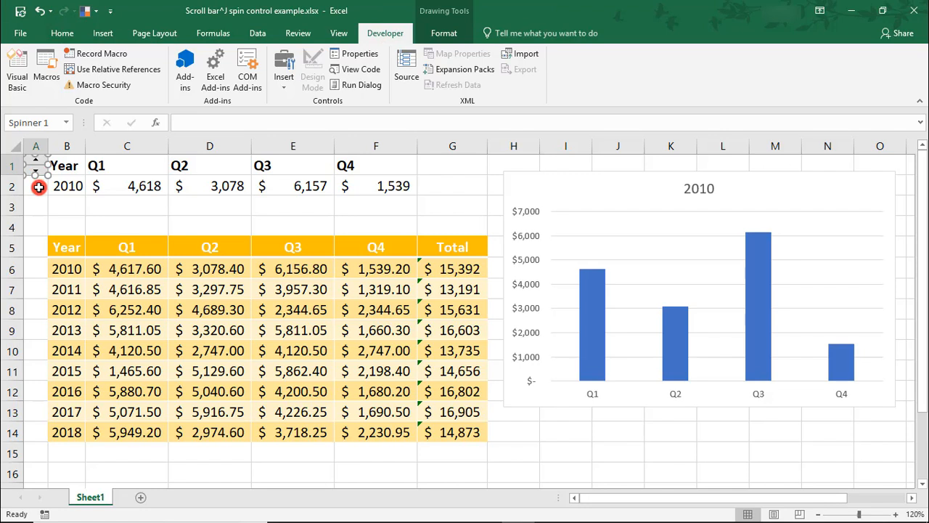
{"action": "left_click", "coordinate": [38, 187]}
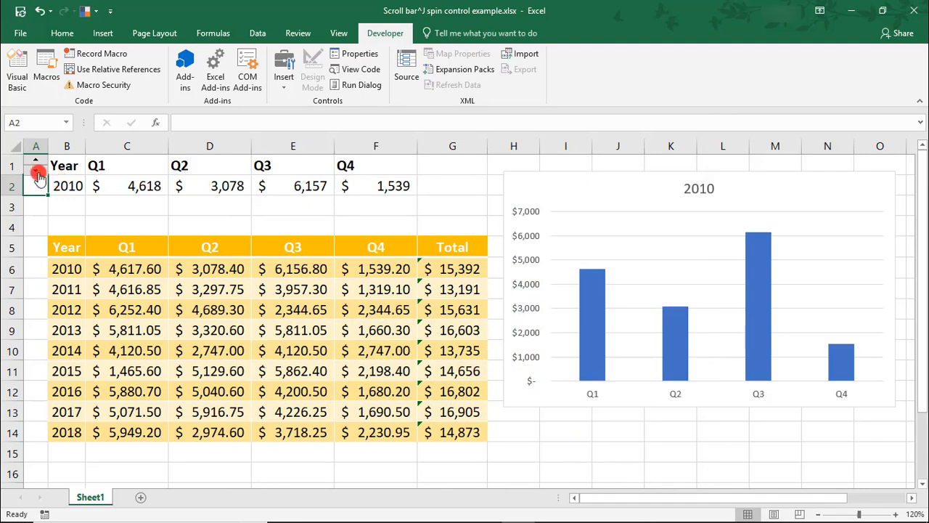
Set the spin button's current value to 2010, minimum value to 2010 and maximum value to 2018.
{"action": "right_click", "coordinate": [38, 172]}
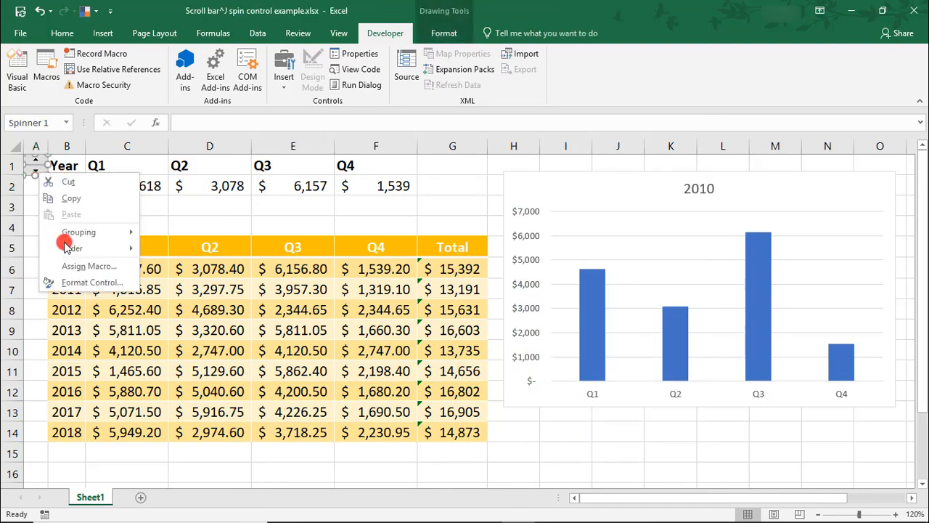
{"action": "left_click", "coordinate": [73, 283]}
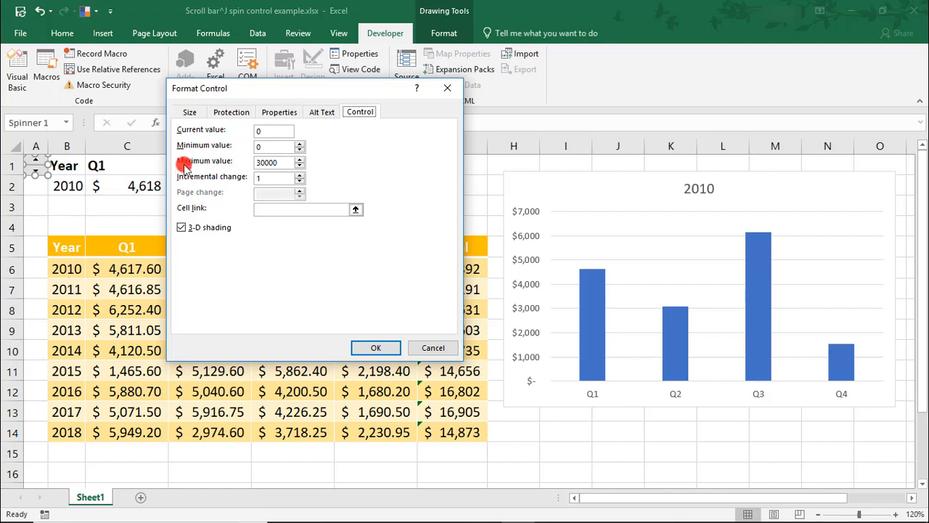
{"action": "left_click", "coordinate": [262, 131]}
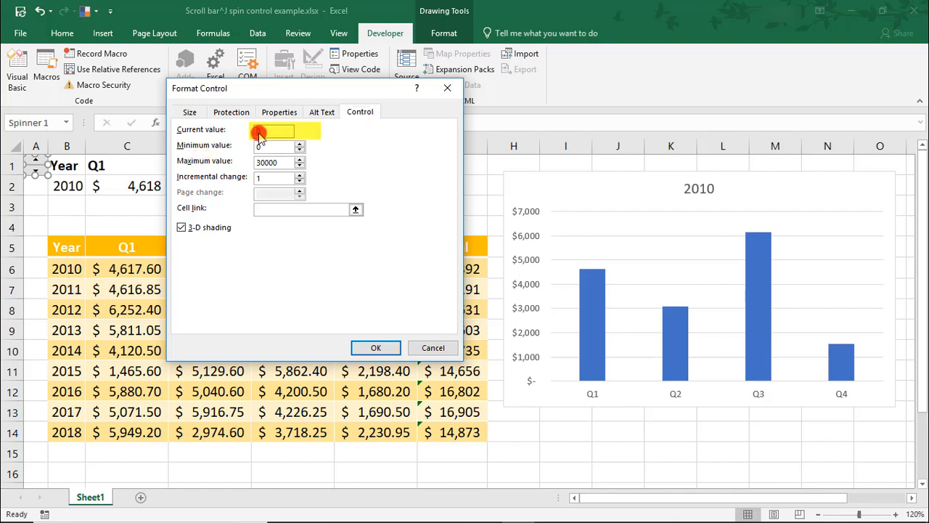
{"action": "type", "text": "10"}
{"action": "key", "text": "Tab"}
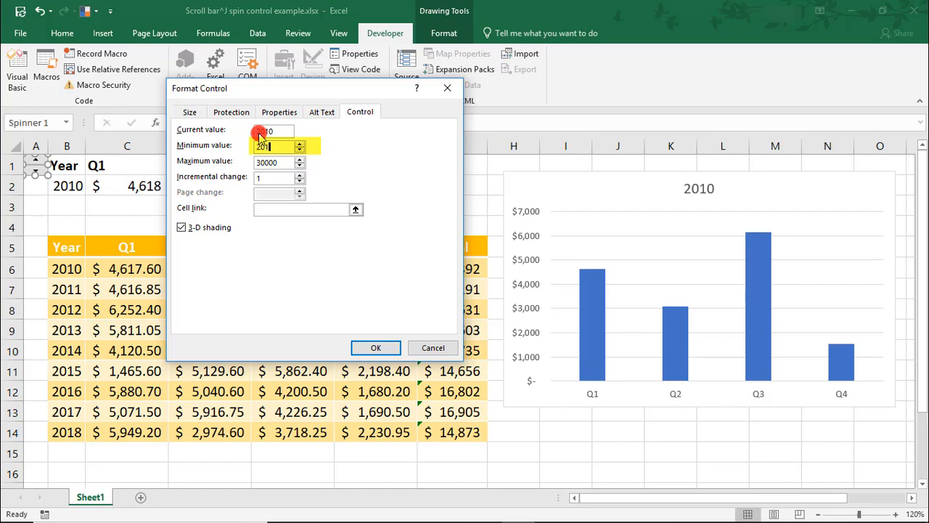
{"action": "type", "text": "2010"}
{"action": "key", "text": "Tab"}
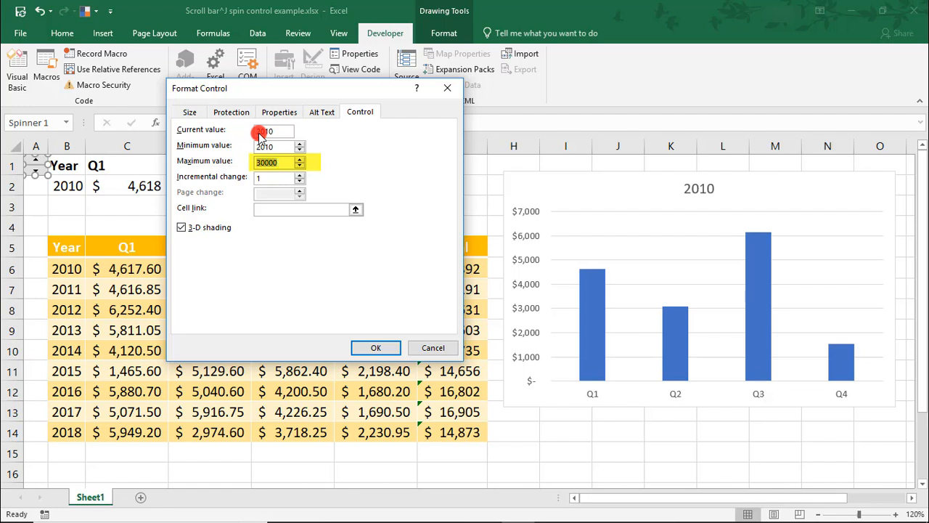
{"action": "type", "text": "2018"}
{"action": "key", "text": "Tab"}
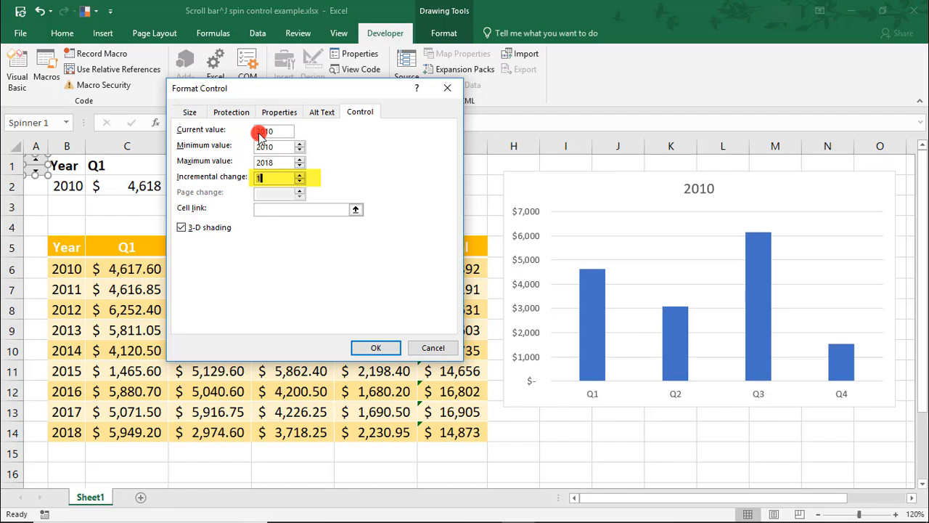
Link the spin button to cell $B$2 and move it down into cell A2 beside the year.
{"action": "left_click", "coordinate": [287, 209]}
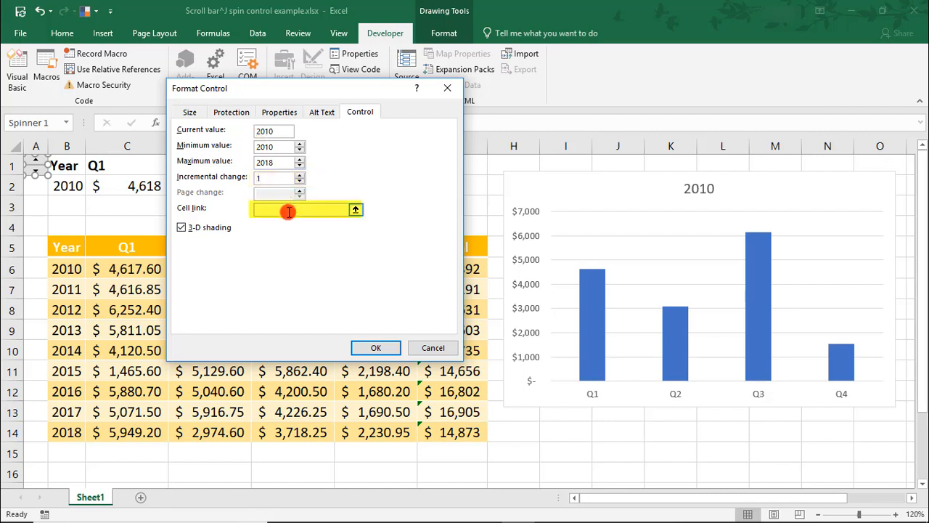
{"action": "left_click", "coordinate": [75, 186]}
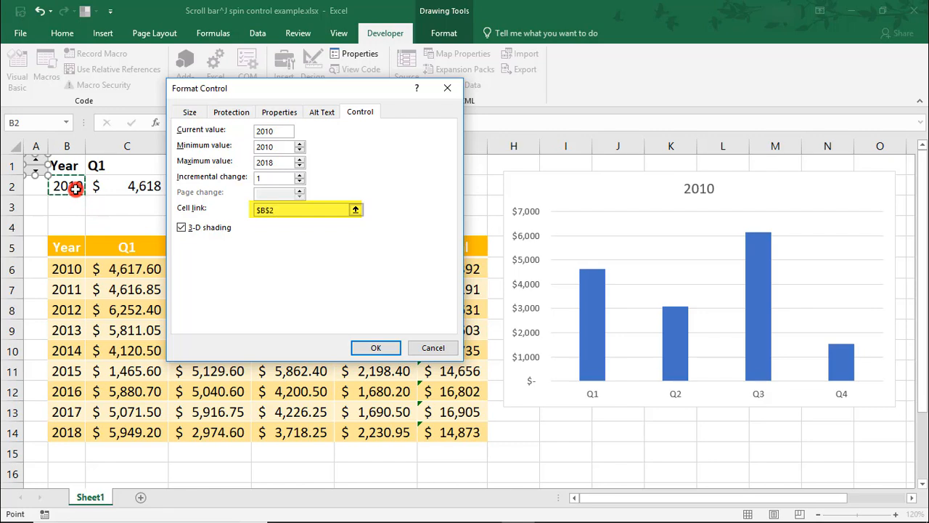
{"action": "left_click", "coordinate": [372, 349]}
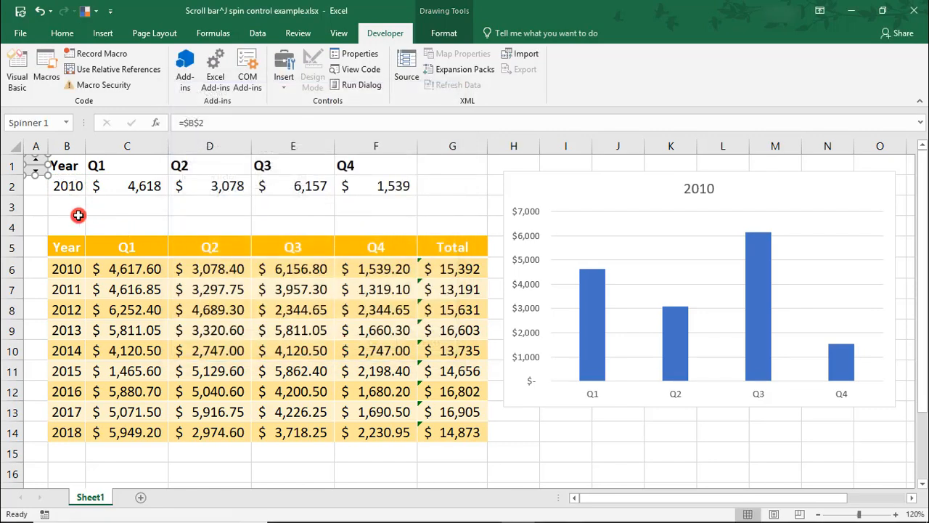
{"action": "left_click_drag", "start_coordinate": [30, 177], "coordinate": [32, 198]}
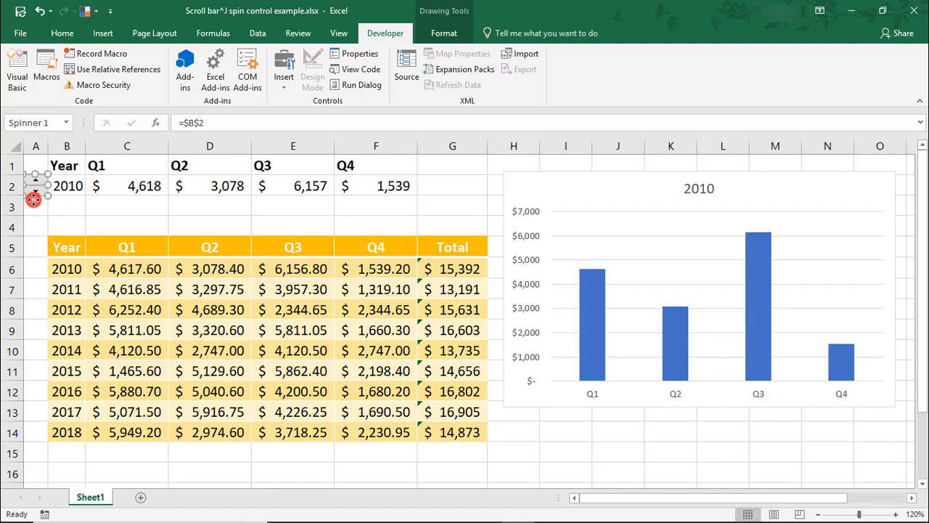
{"action": "left_click", "coordinate": [33, 214]}
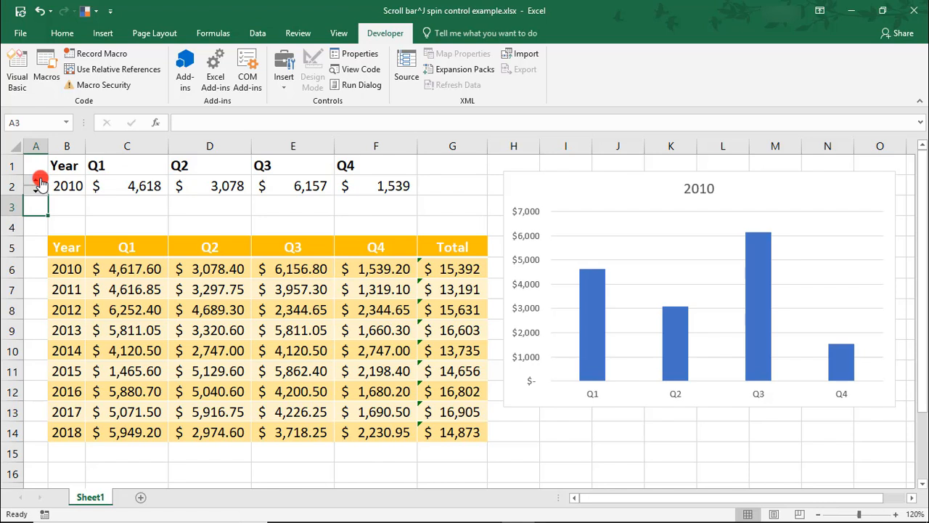
Test the spin button by stepping the year up and down, stopping at 2013.
{"action": "left_click", "coordinate": [40, 181]}
{"action": "left_click", "coordinate": [36, 193]}
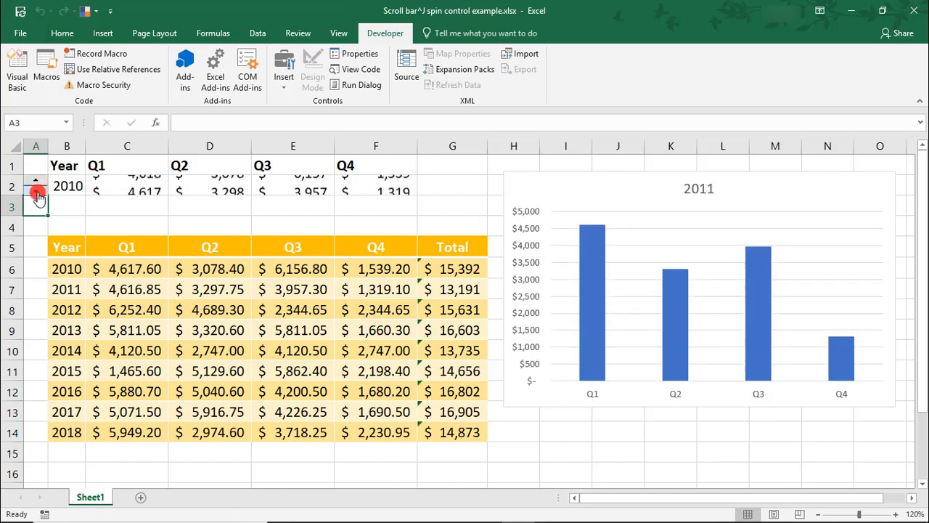
{"action": "left_click", "coordinate": [35, 170]}
{"action": "left_click", "coordinate": [36, 183]}
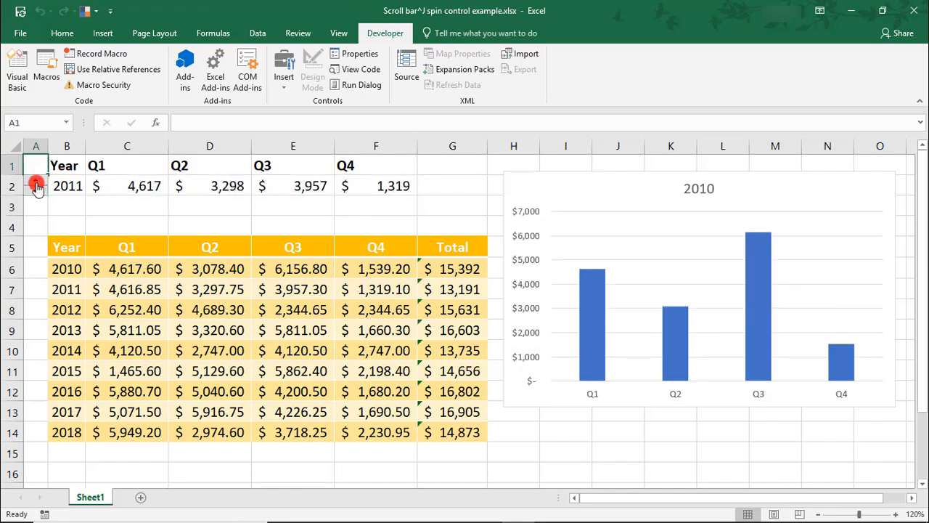
{"action": "left_click", "coordinate": [36, 184]}
{"action": "left_click", "coordinate": [36, 181]}
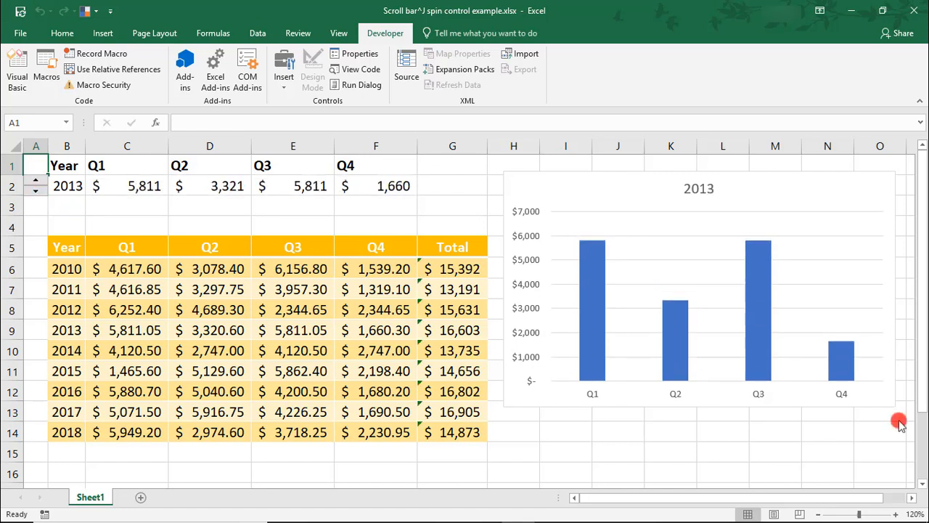
Insert a horizontal scroll bar form control directly beneath the chart, matching the chart's width.
{"action": "left_click", "coordinate": [296, 95]}
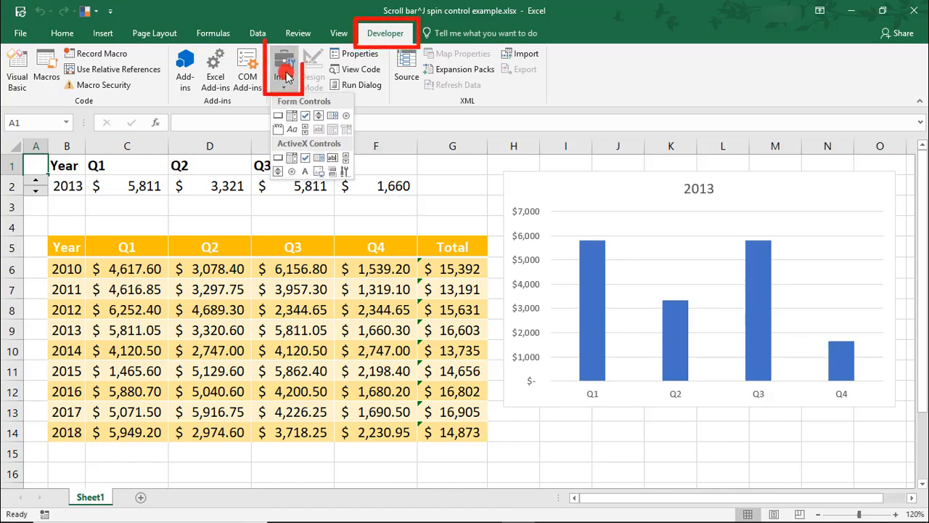
{"action": "left_click", "coordinate": [305, 137]}
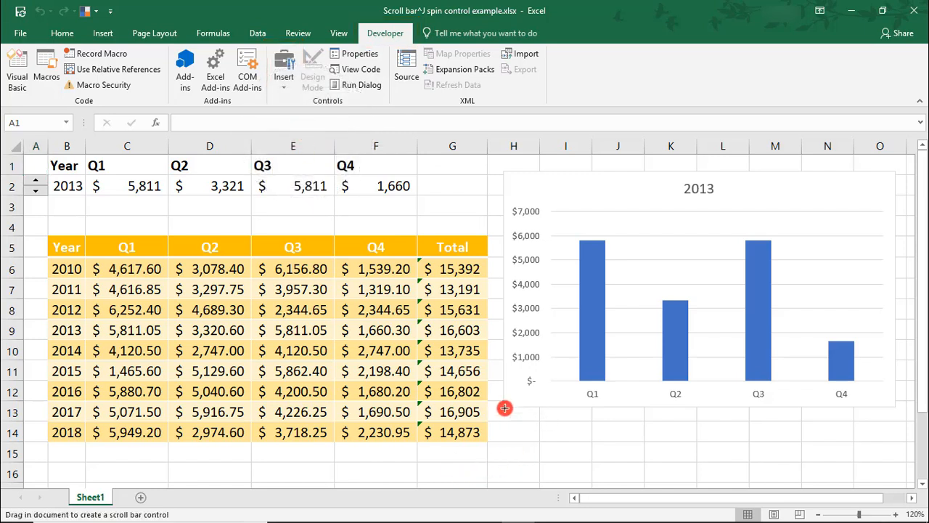
{"action": "left_click_drag", "start_coordinate": [506, 408], "coordinate": [896, 423]}
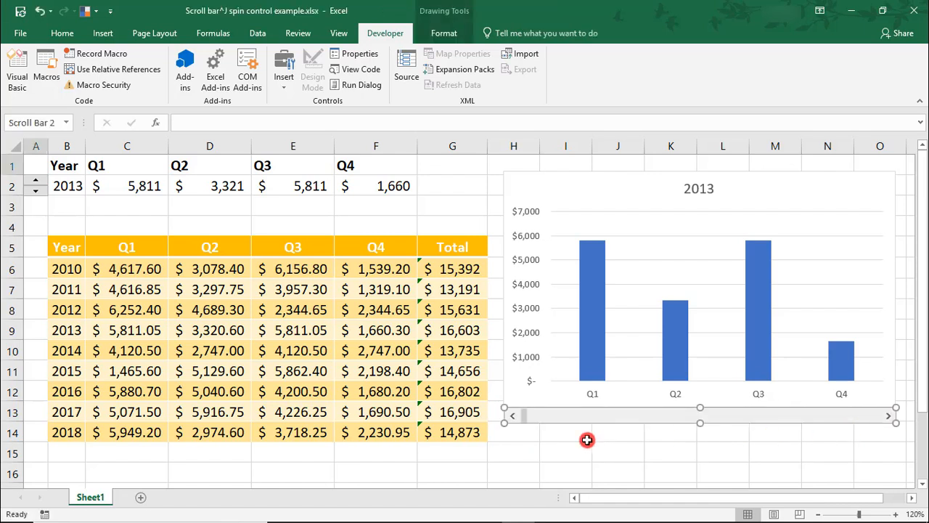
Set the scroll bar's current value to 2010, minimum value to 2010 and maximum value to 2018.
{"action": "left_click", "coordinate": [535, 426]}
{"action": "right_click", "coordinate": [537, 420]}
{"action": "left_click", "coordinate": [525, 421]}
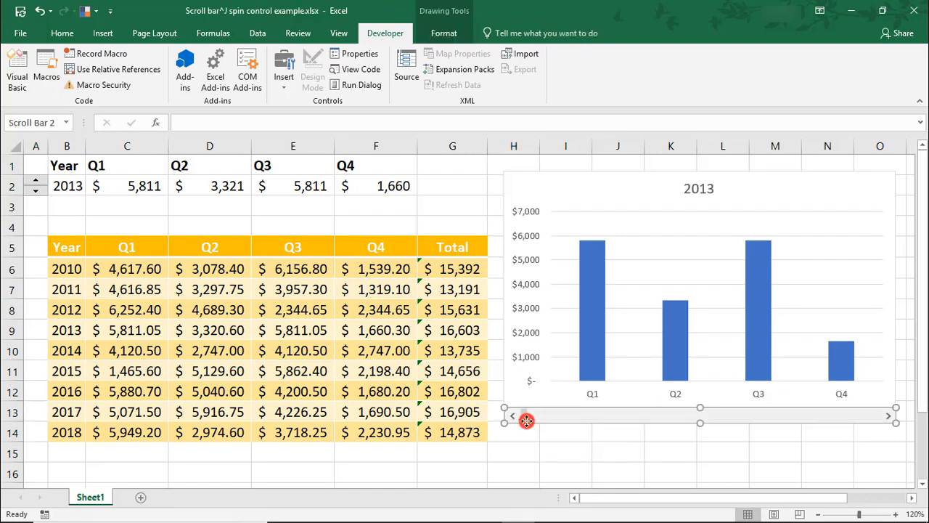
{"action": "right_click", "coordinate": [525, 421]}
{"action": "left_click", "coordinate": [553, 414]}
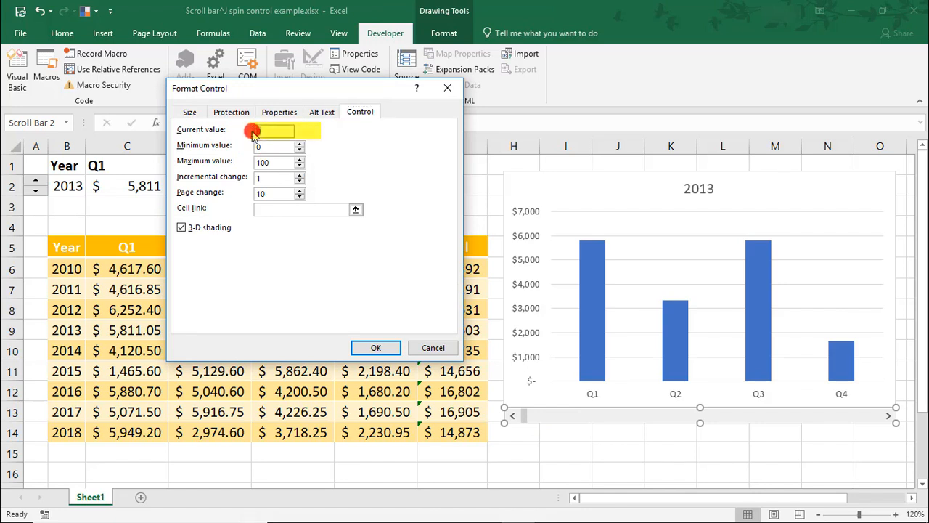
{"action": "type", "text": "2010"}
{"action": "key", "text": "Tab"}
{"action": "type", "text": "2010"}
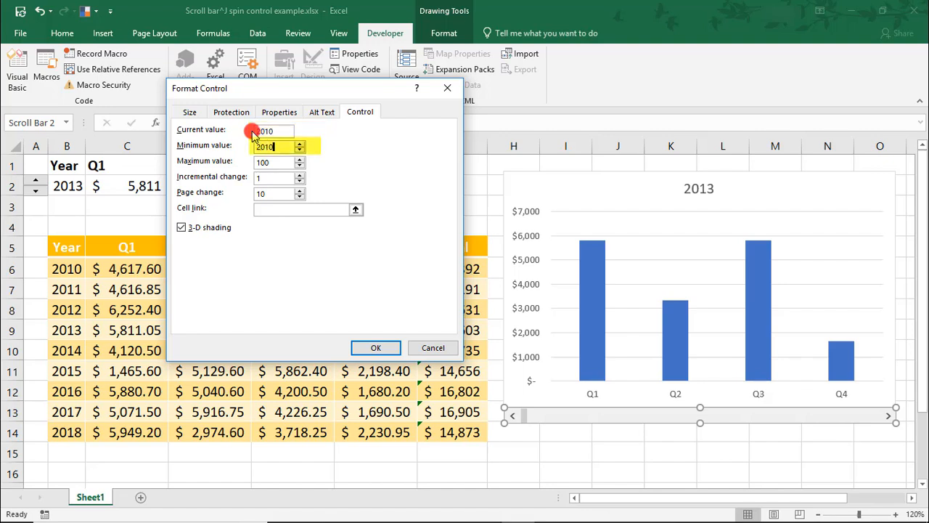
{"action": "key", "text": "Tab"}
{"action": "type", "text": "2018"}
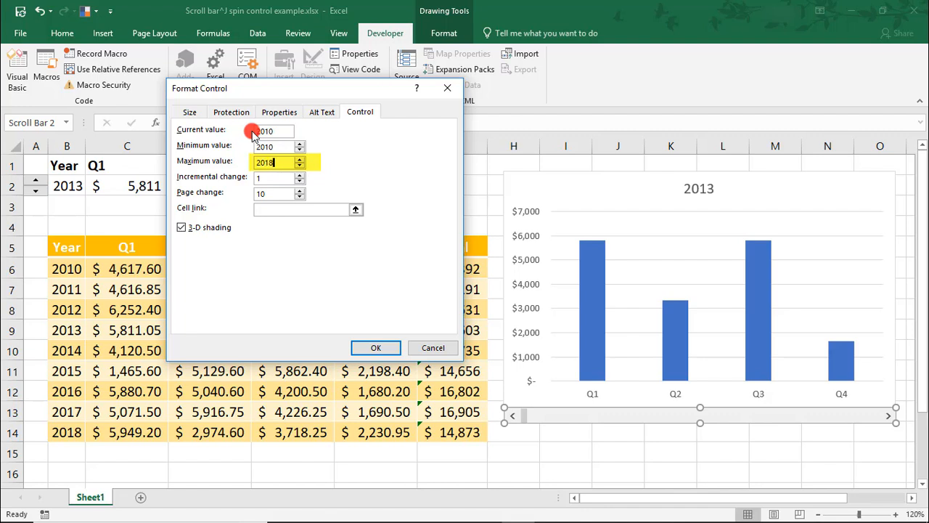
{"action": "key", "text": "Tab"}
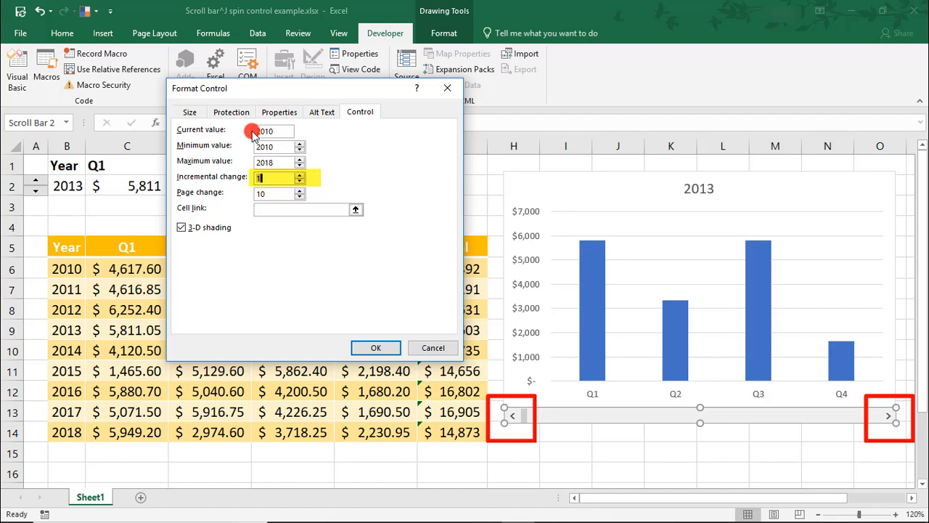
Set the scroll bar's page change to 1 and link it to cell $B$2.
{"action": "left_click", "coordinate": [277, 196]}
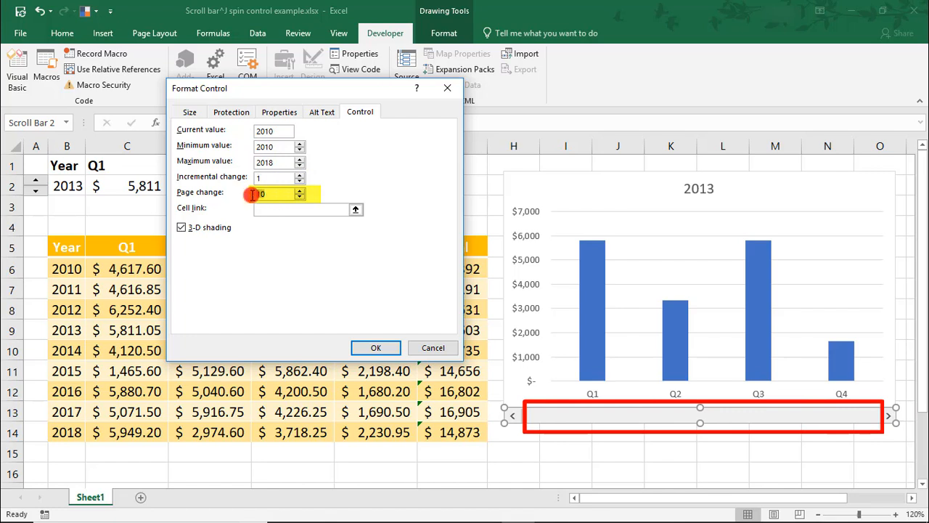
{"action": "key", "text": "BackSpace"}
{"action": "left_click", "coordinate": [261, 209]}
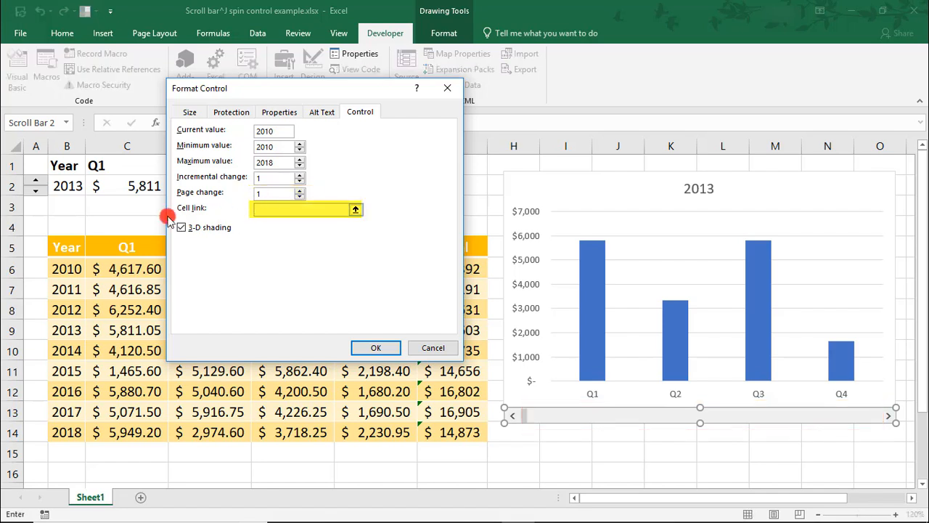
{"action": "left_click", "coordinate": [72, 186]}
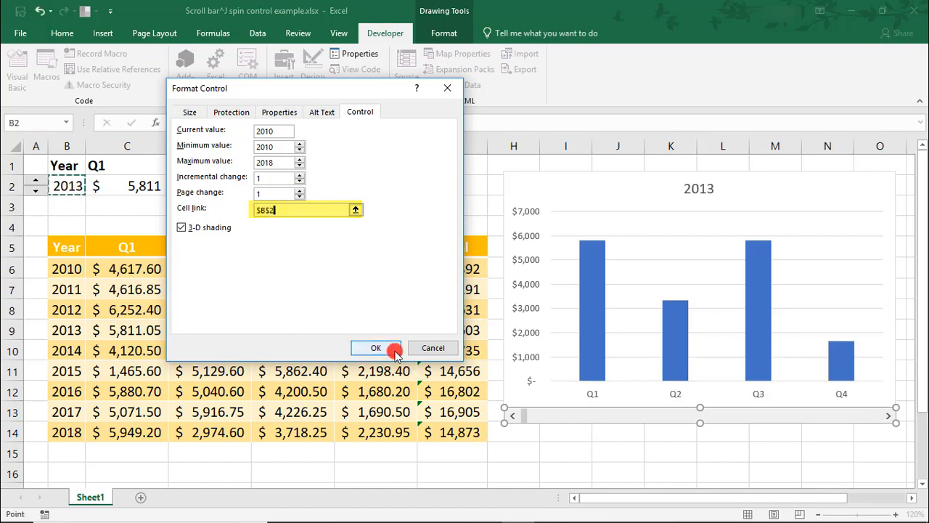
{"action": "left_click", "coordinate": [376, 348]}
Move the scroll bar to change the chart's year to 2013 and back to 2012.
{"action": "left_click", "coordinate": [533, 452]}
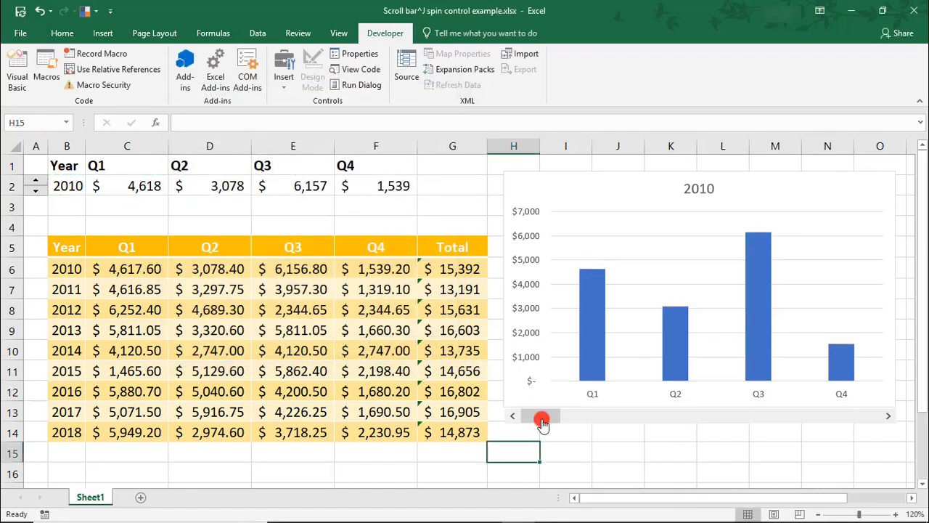
{"action": "left_click_drag", "start_coordinate": [542, 423], "coordinate": [665, 420]}
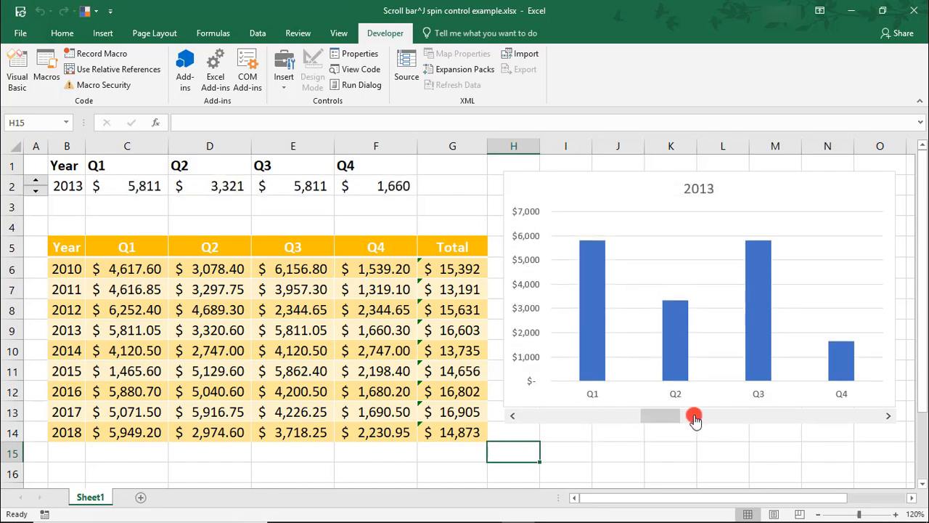
{"action": "left_click", "coordinate": [524, 422]}
Group the scroll bar and the chart into one object.
{"action": "right_click", "coordinate": [525, 425]}
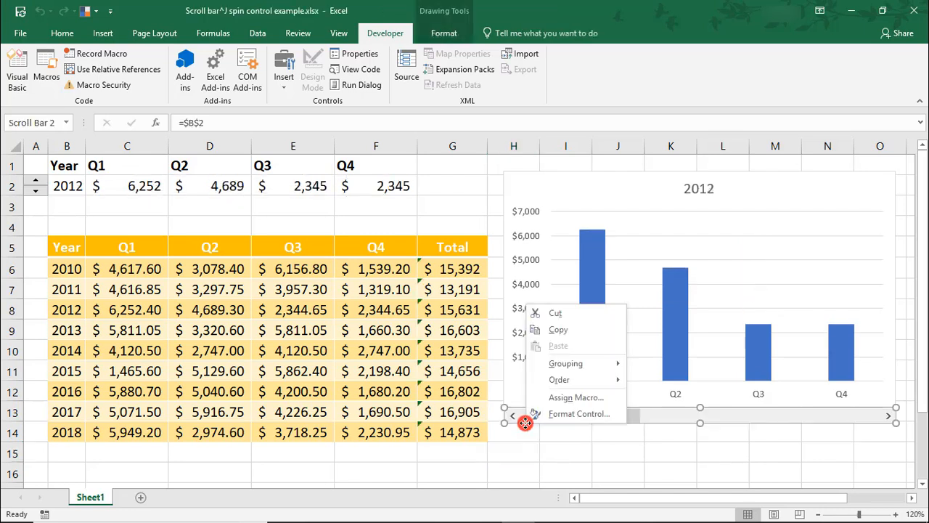
{"action": "left_click", "coordinate": [500, 397]}
{"action": "left_click", "coordinate": [503, 395]}
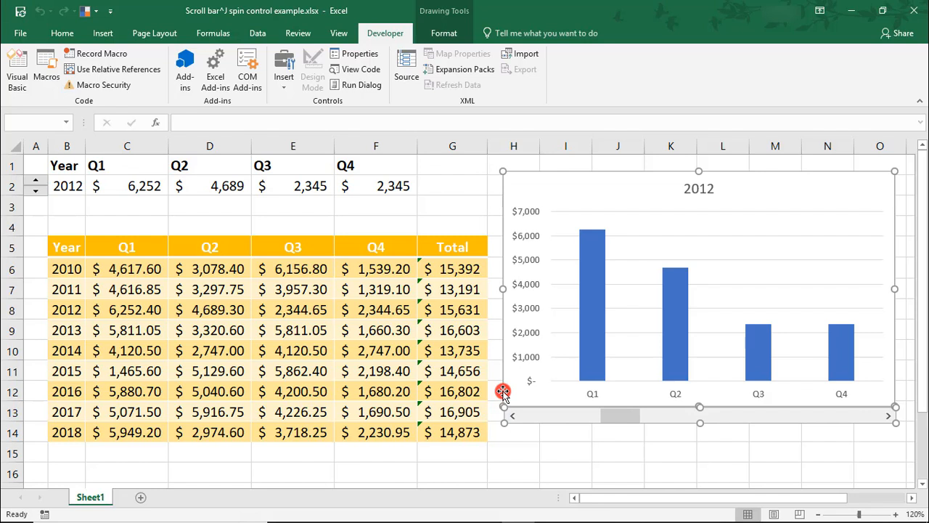
{"action": "right_click", "coordinate": [503, 392]}
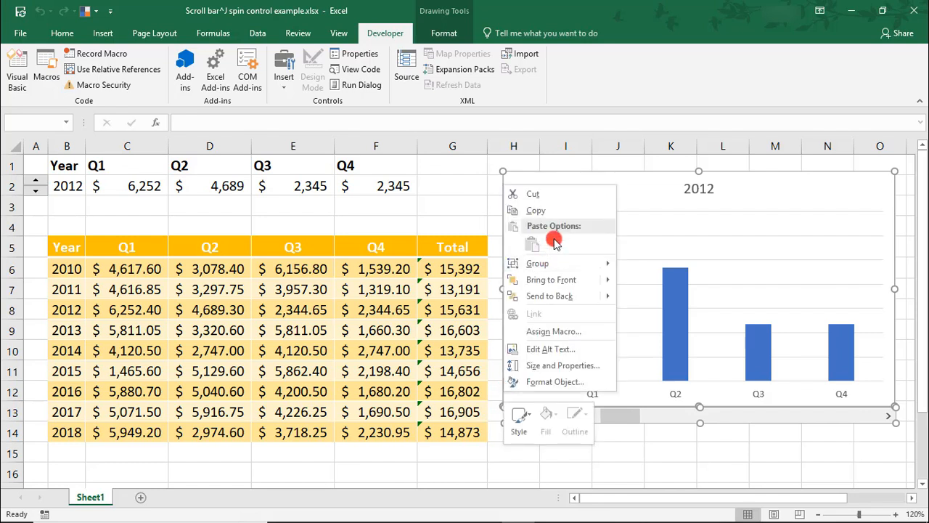
{"action": "mouse_move", "coordinate": [554, 266]}
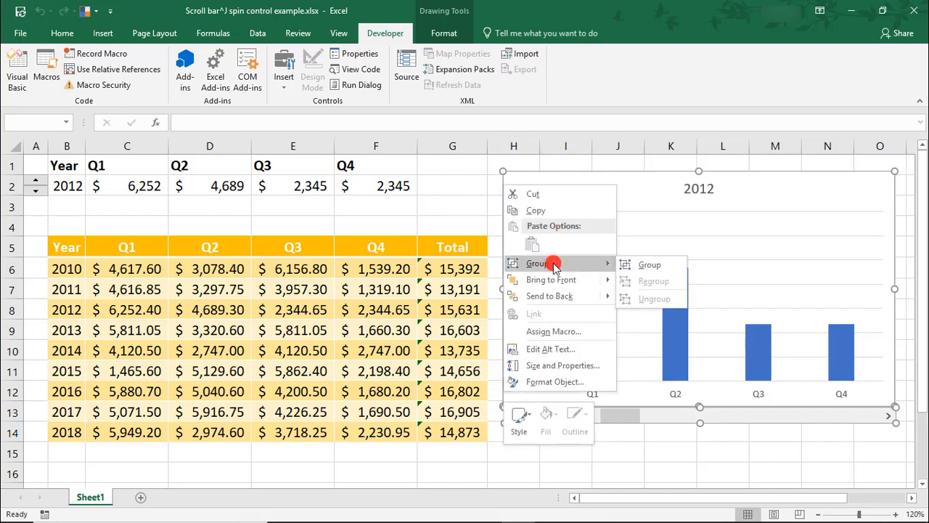
{"action": "left_click", "coordinate": [629, 264]}
{"action": "left_click", "coordinate": [629, 455]}
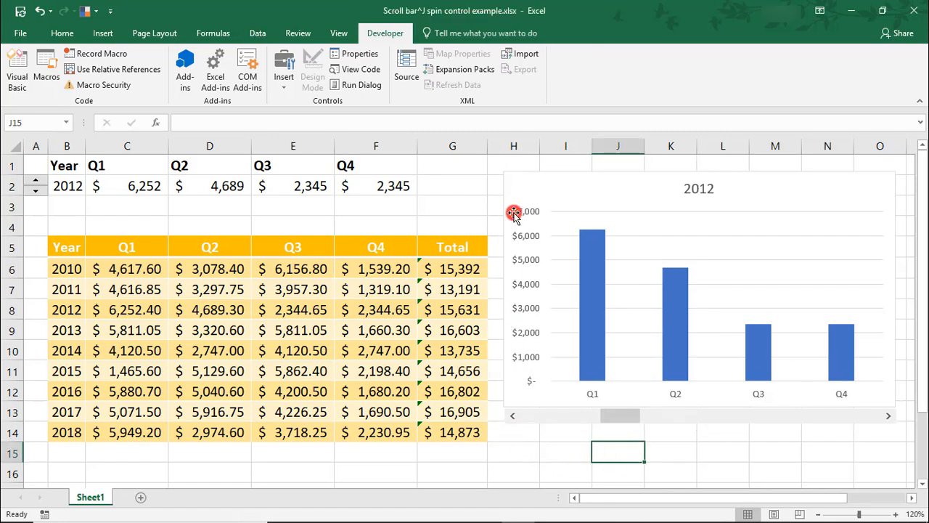
Enlarge the chart and scroll bar group slightly toward the data table, keeping it clear of column G.
{"action": "left_click", "coordinate": [500, 172]}
{"action": "mouse_move", "coordinate": [496, 168]}
{"action": "left_mouse_down"}
{"action": "mouse_move", "coordinate": [535, 188]}
{"action": "mouse_move", "coordinate": [482, 167]}
{"action": "left_mouse_up"}
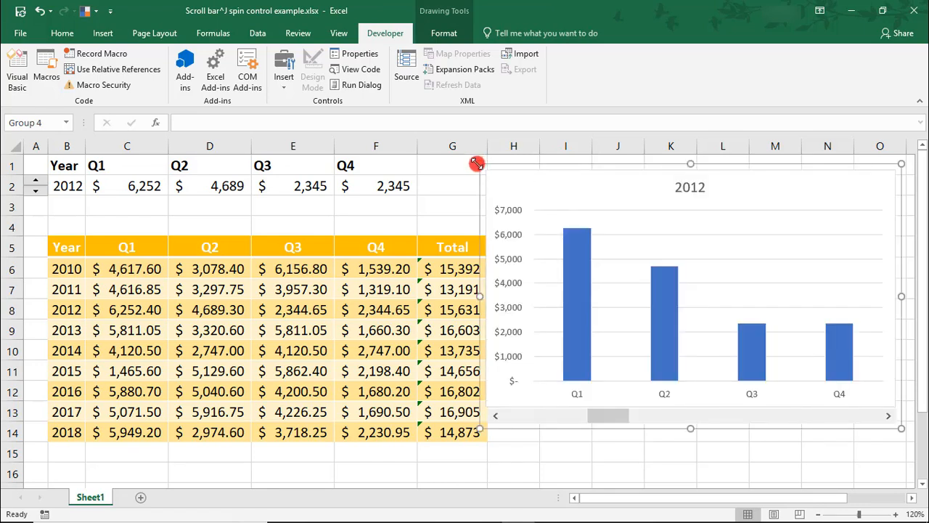
{"action": "left_click_drag", "start_coordinate": [484, 166], "coordinate": [488, 165]}
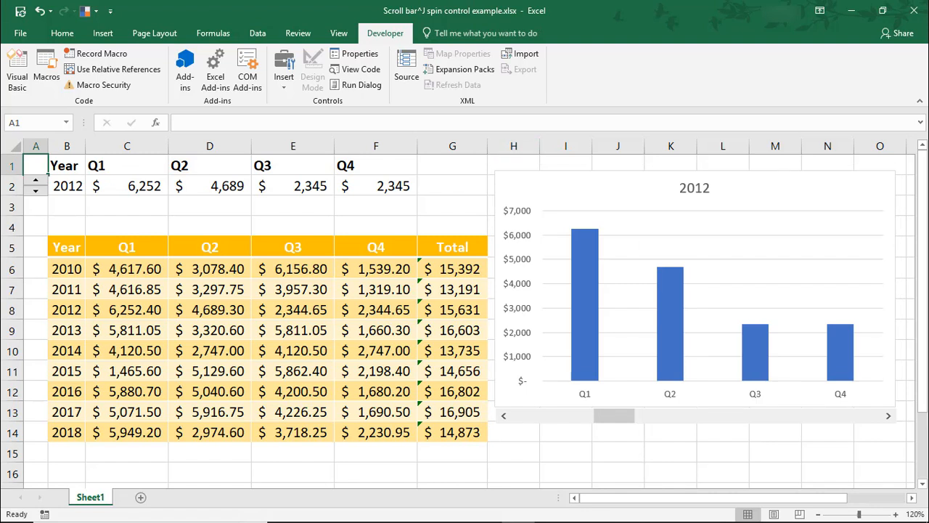